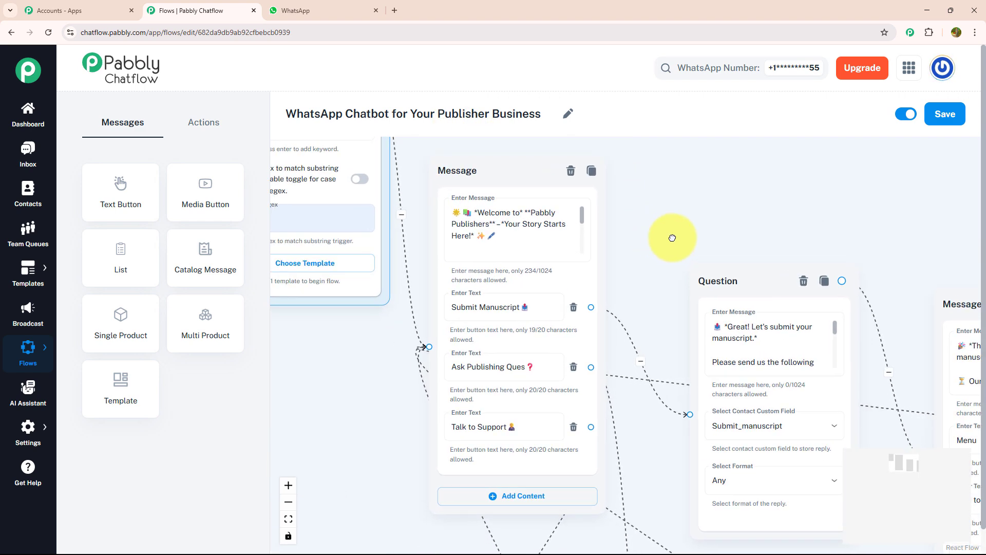
scroll(671, 234, "down", 1)
scroll(670, 230, "down", 1)
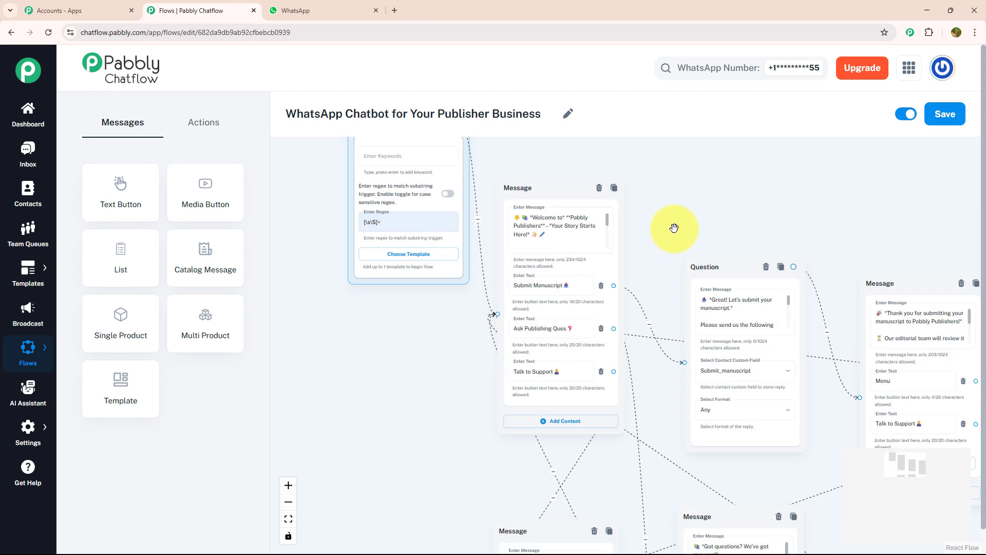
left_click_drag(672, 226, 581, 137)
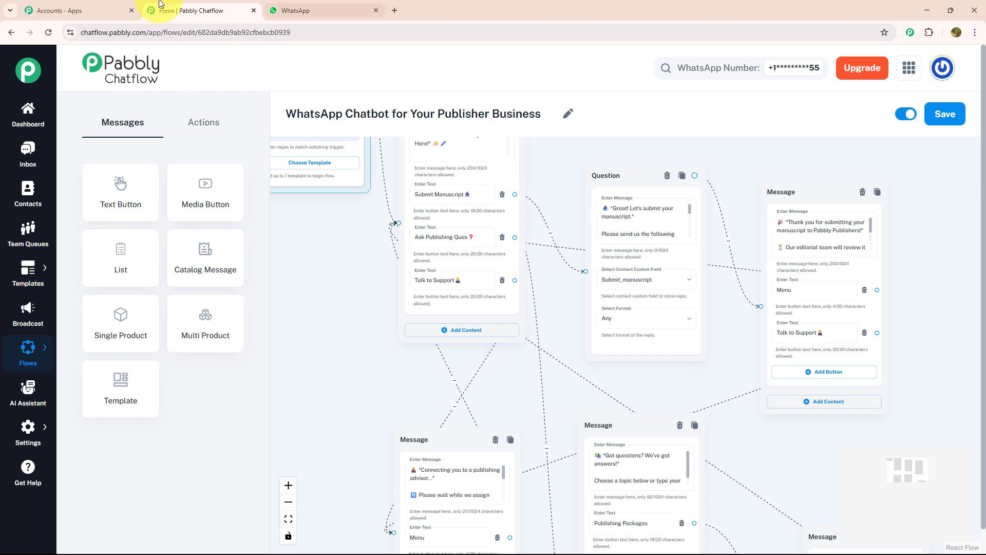
Switch to WhatsApp and send "hey" in the Publisher chat to trigger the chatbot
left_click(289, 9)
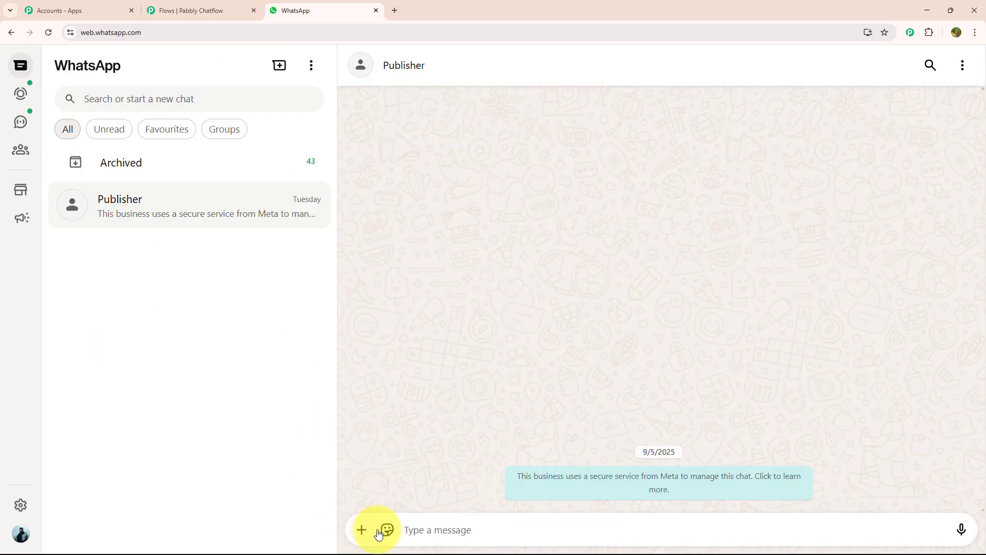
type("hey")
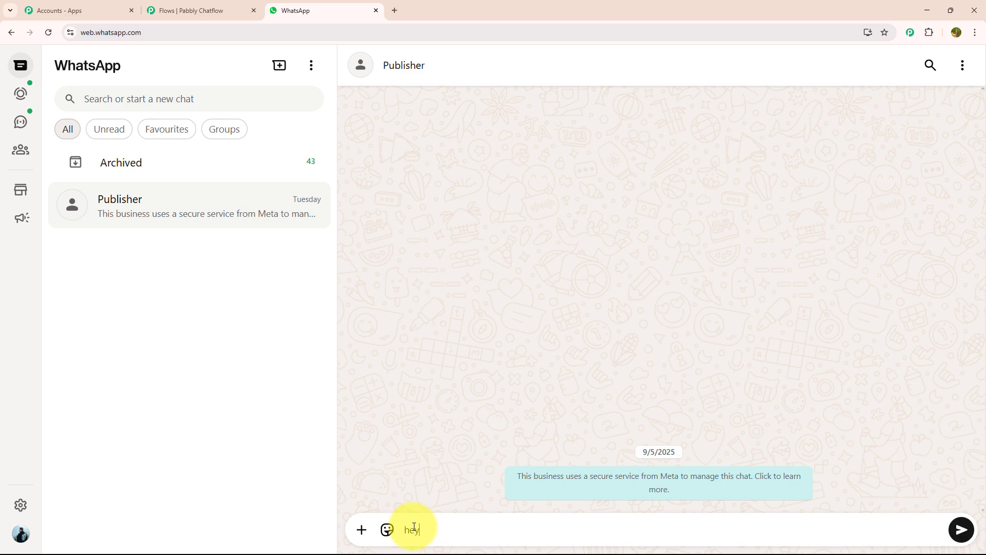
key("Return")
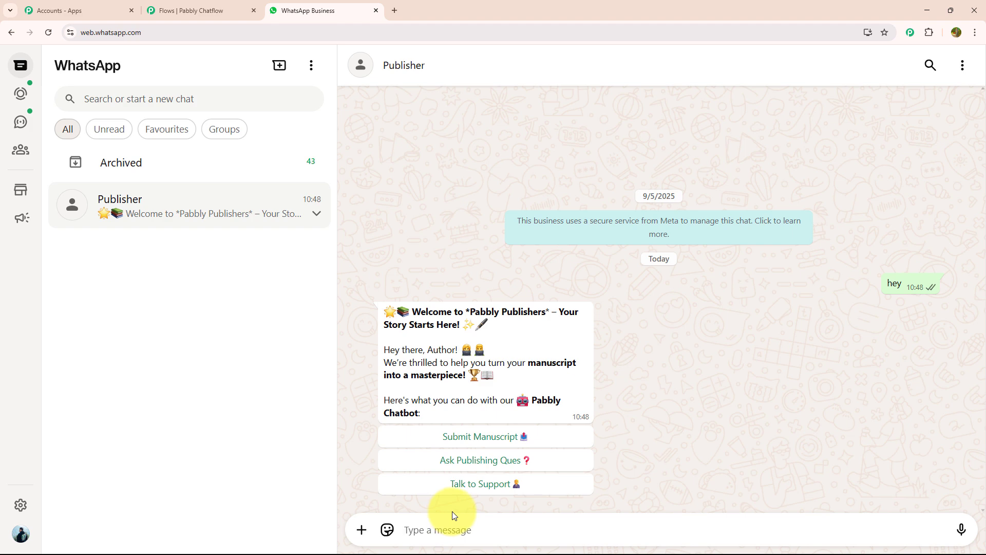
left_click(497, 438)
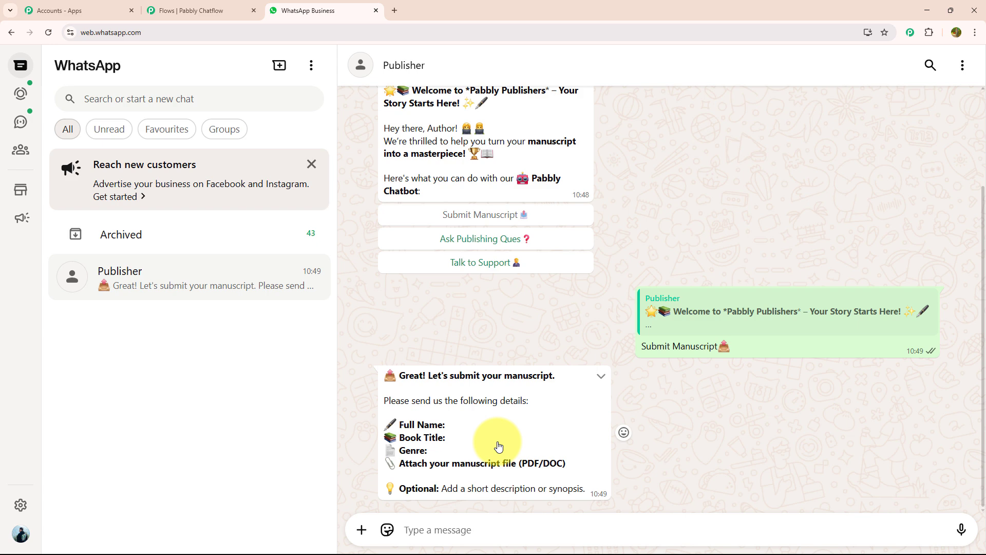
type("Demo user Once in you life fictional 🔗 https://www.example.com/sample.pdf")
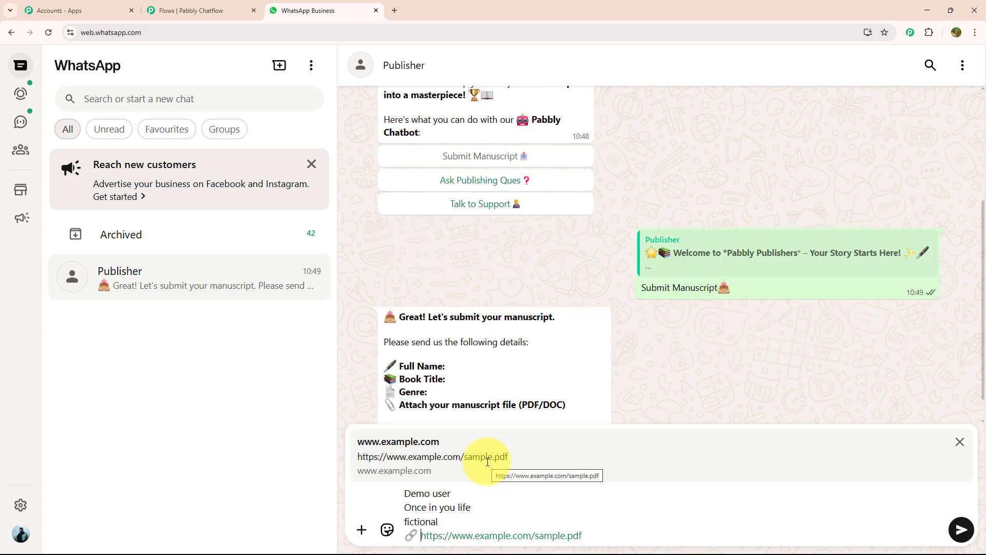
key("Return")
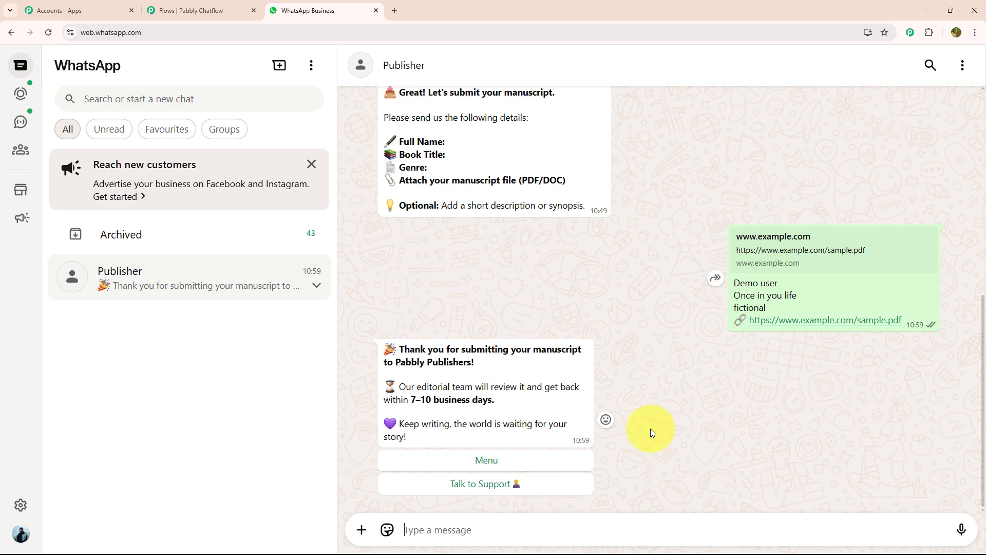
Choose Menu in the chatbot's thank-you reply and review the manuscript submission conversation
left_click(580, 462)
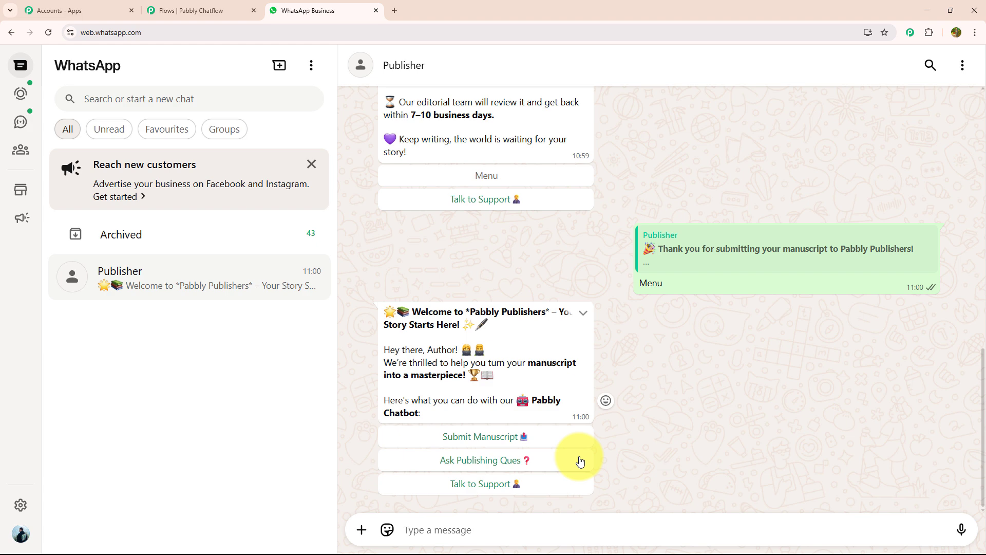
scroll(580, 460, "up", 7)
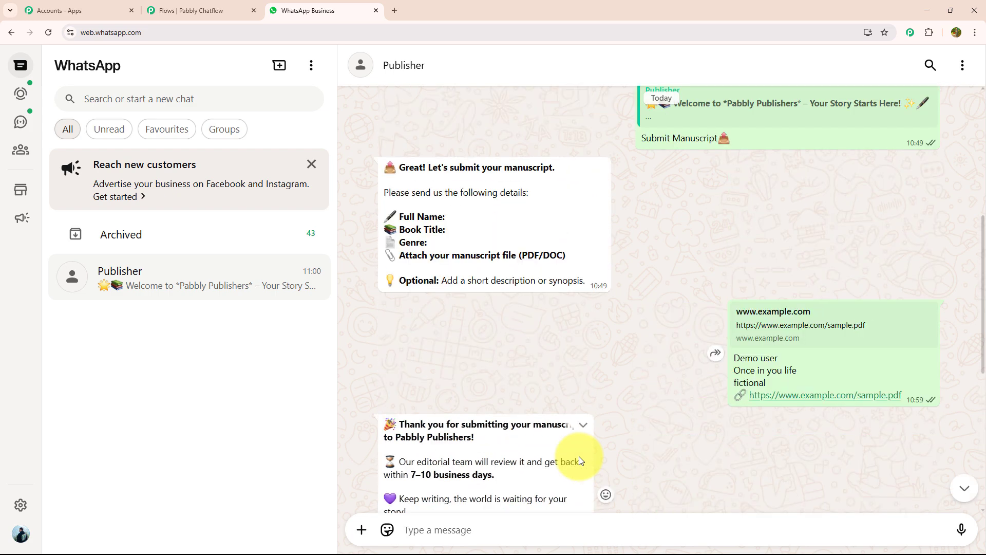
scroll(579, 457, "down", 7)
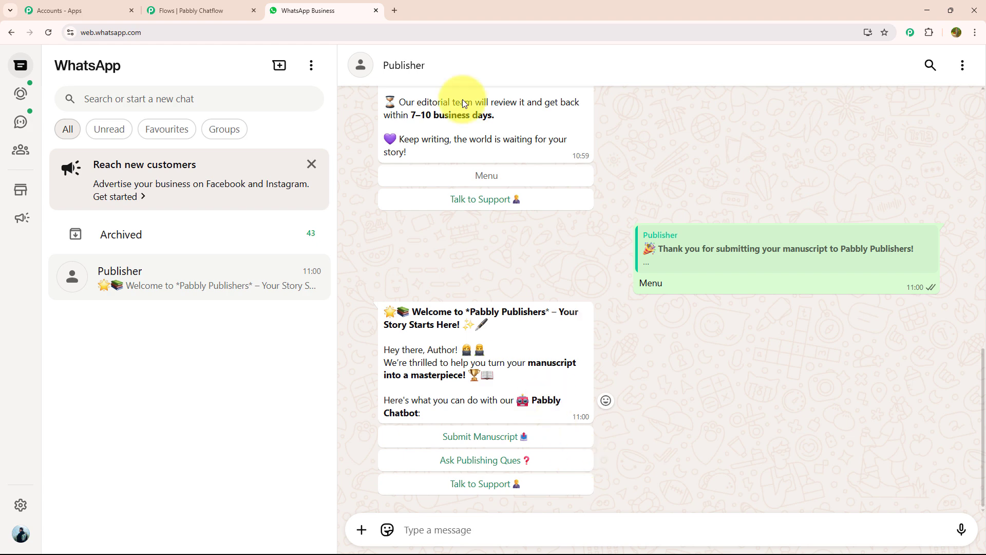
Open pabbly.com/chatflow in a new browser tab
left_click(394, 10)
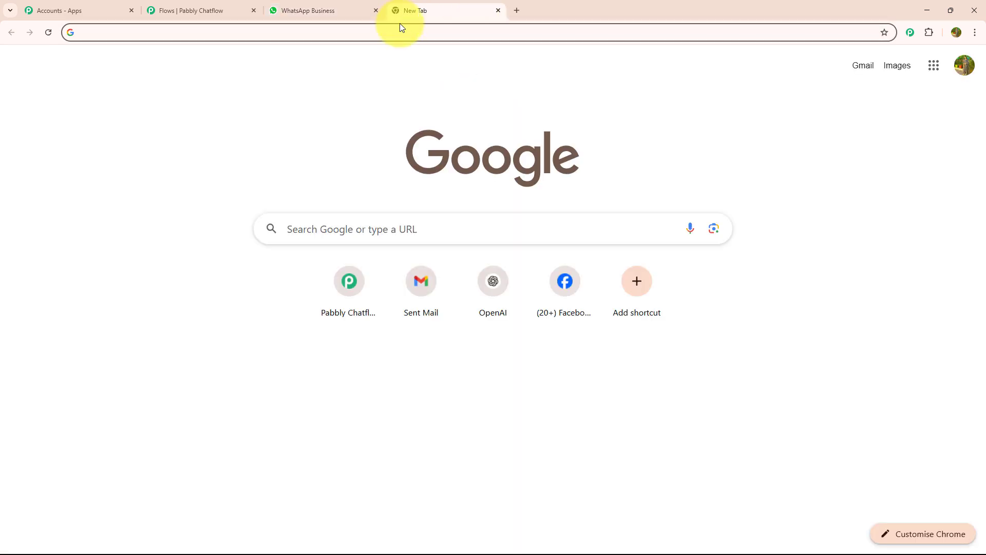
type("pabbly.com/chatflow")
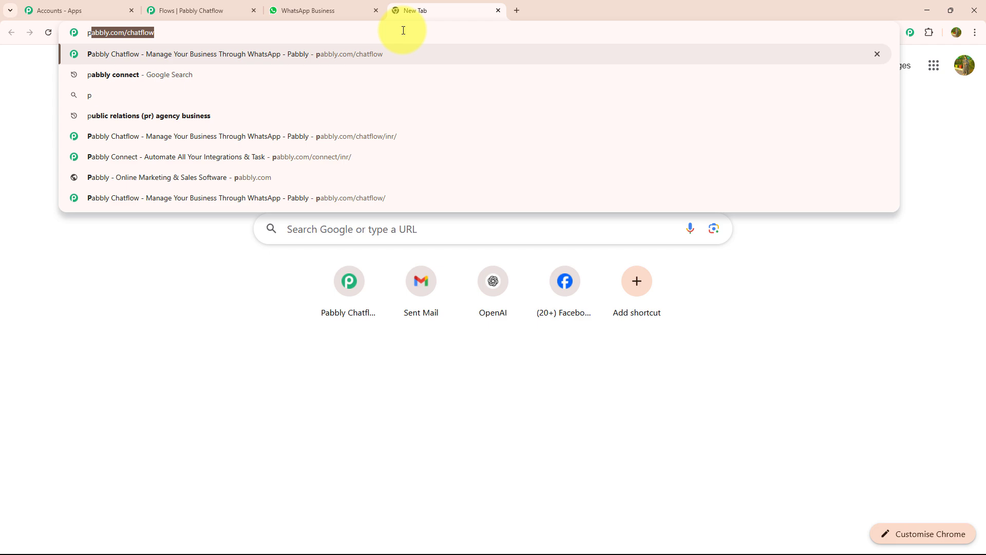
key("Return")
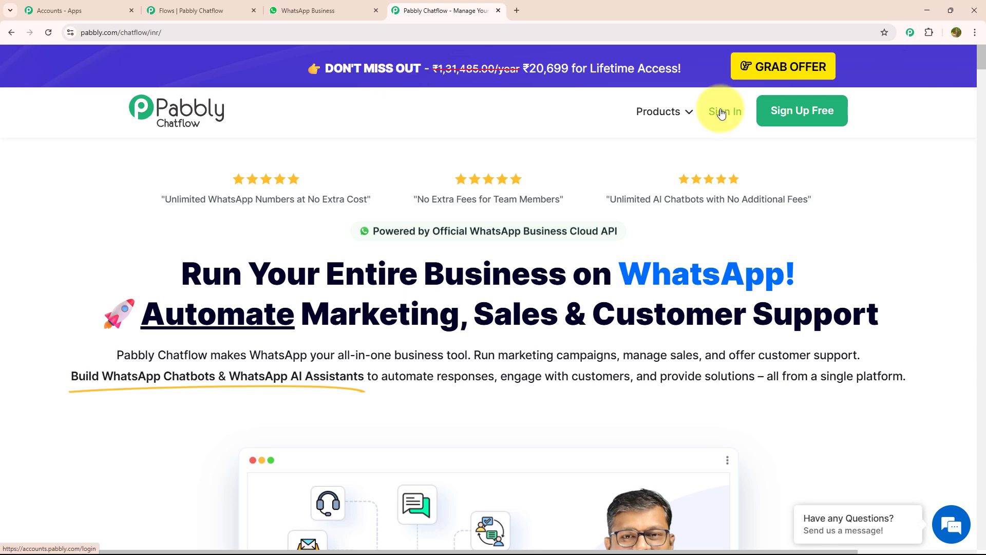
Sign in to the Pabbly account and access the Pabbly Chatflow app
mouse_move(687, 126)
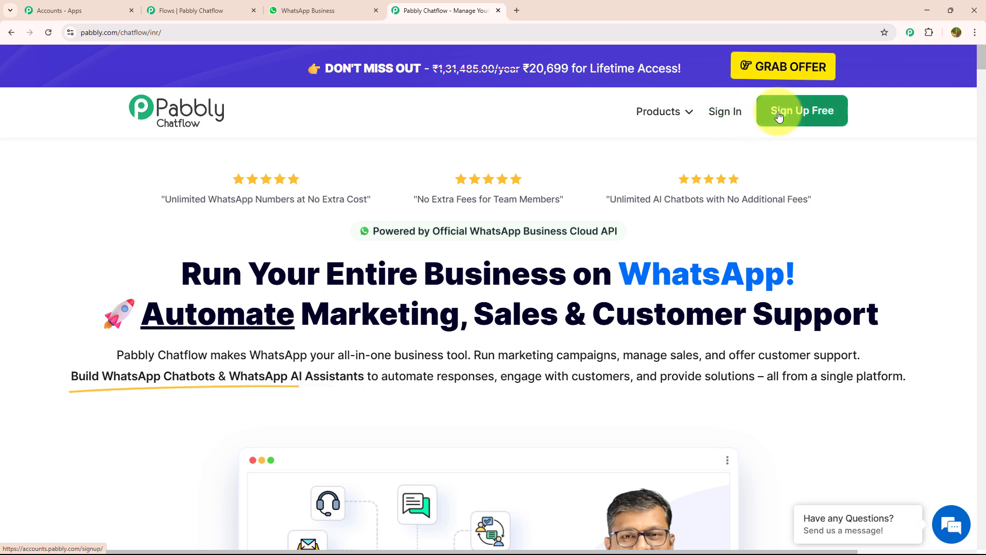
left_click(740, 118)
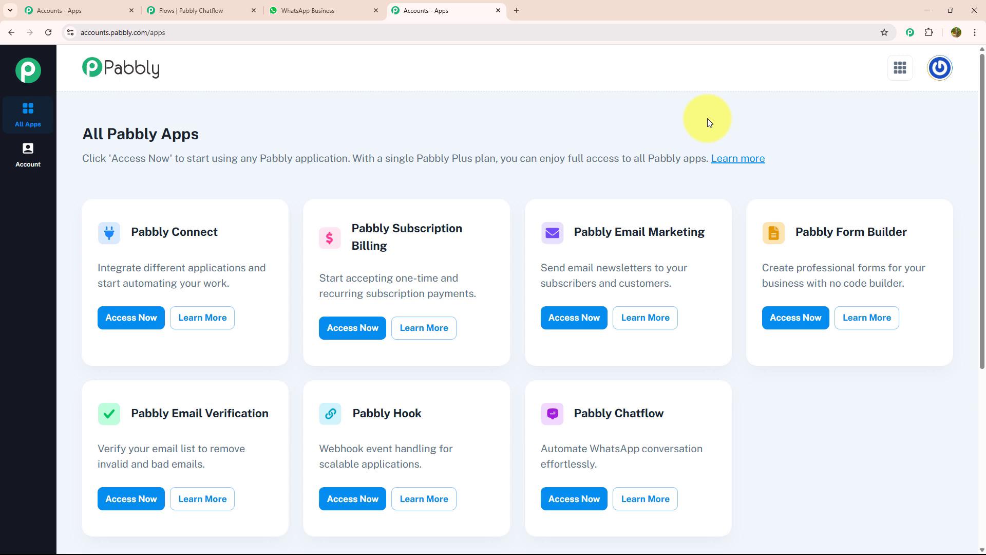
left_click(577, 498)
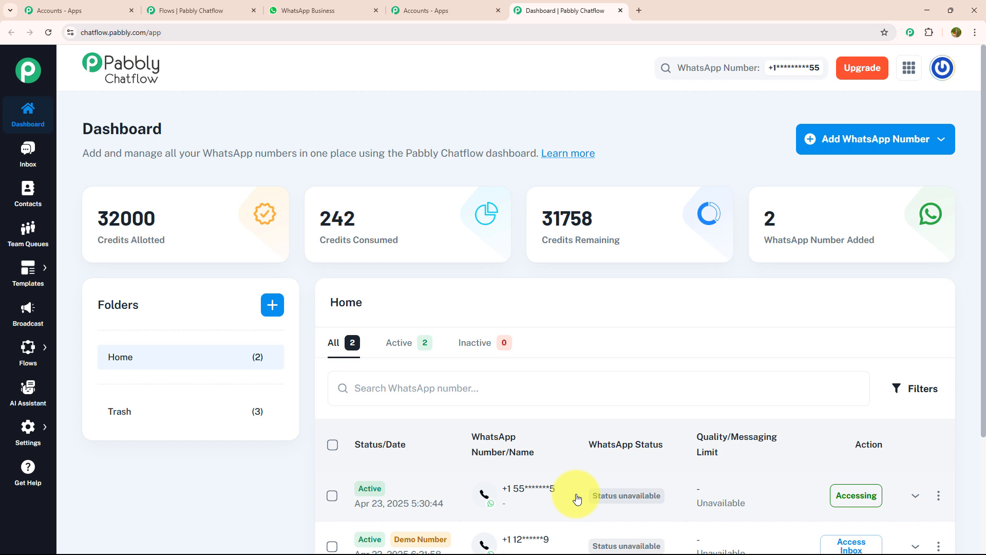
Examine the Manual Token Connect and WhatsApp Connect forms for adding a WhatsApp number, leaving both without submitting
left_click(823, 143)
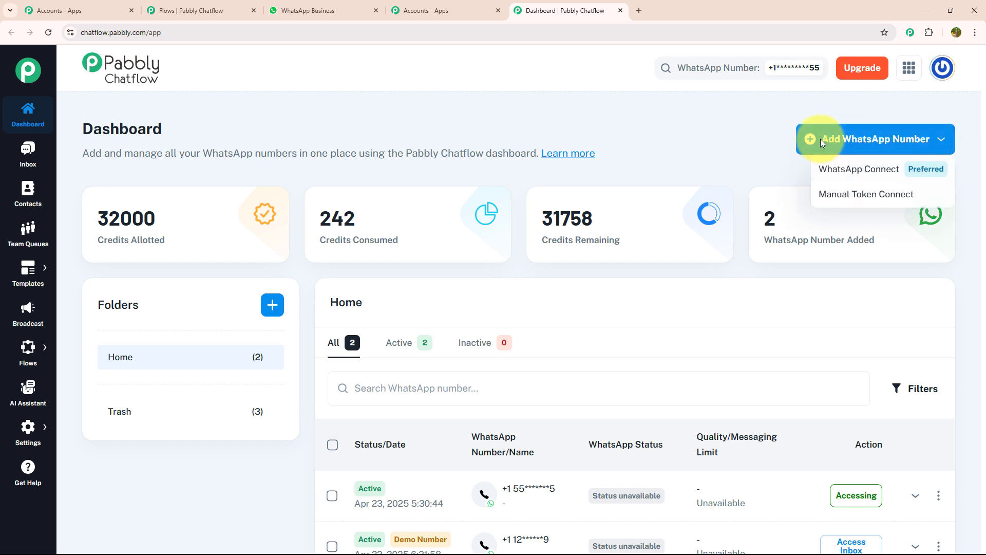
left_click(841, 202)
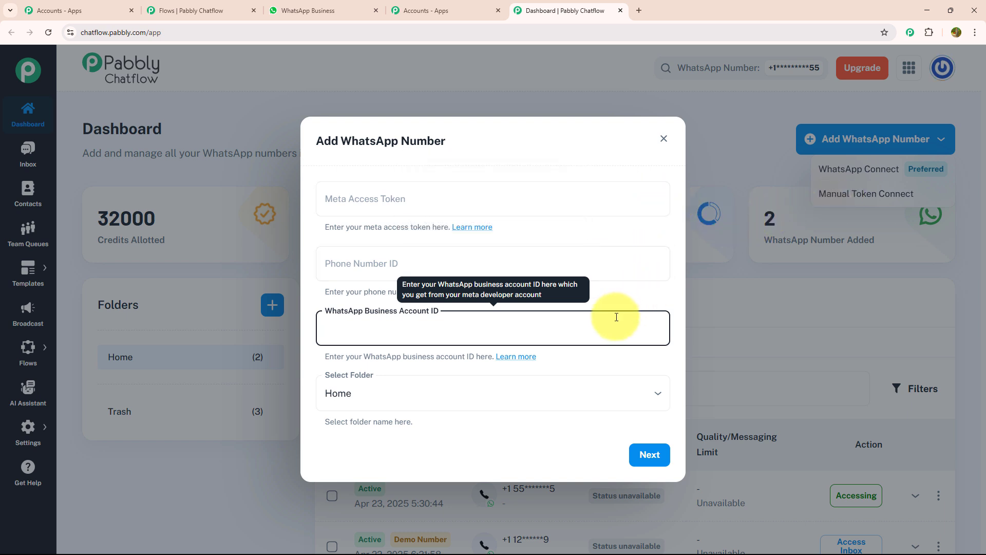
left_click(663, 138)
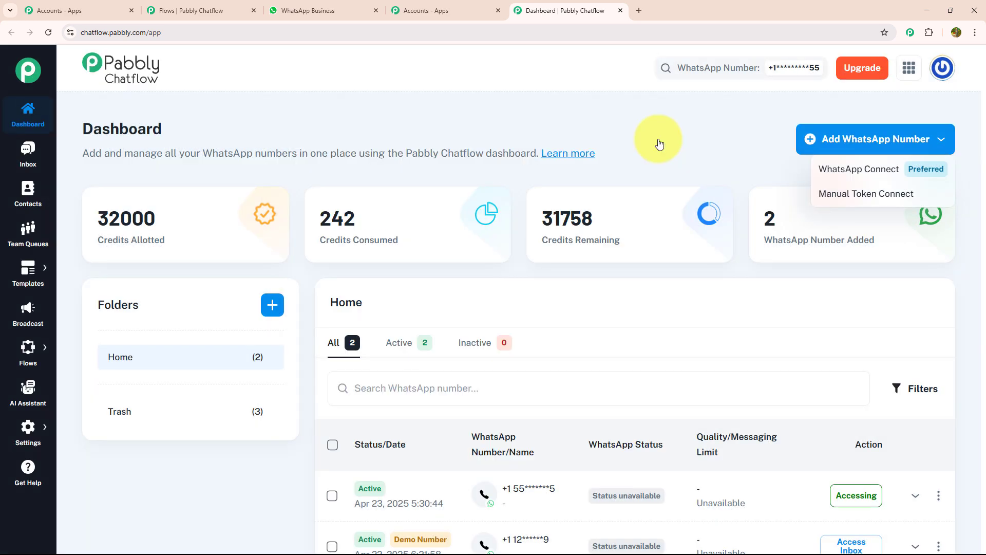
left_click(848, 170)
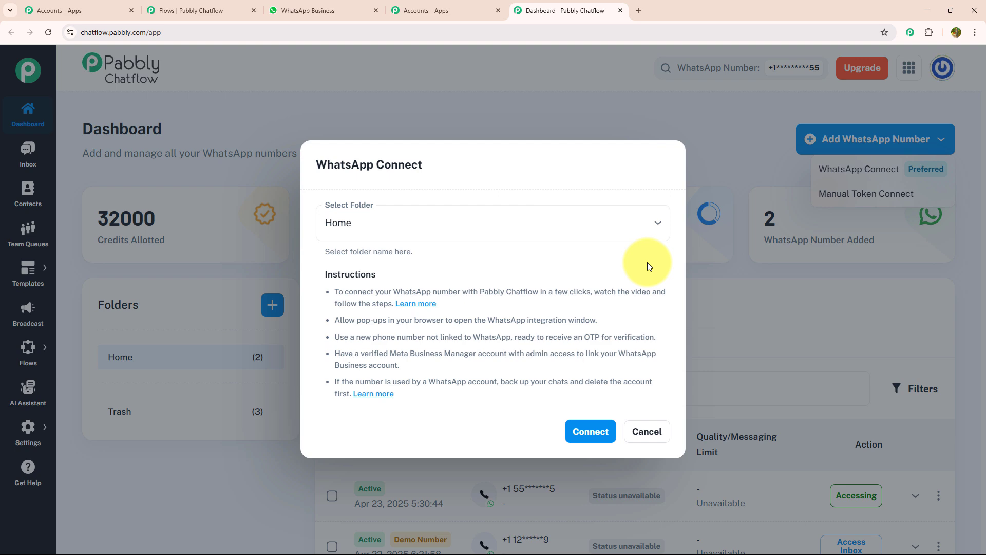
left_click(645, 434)
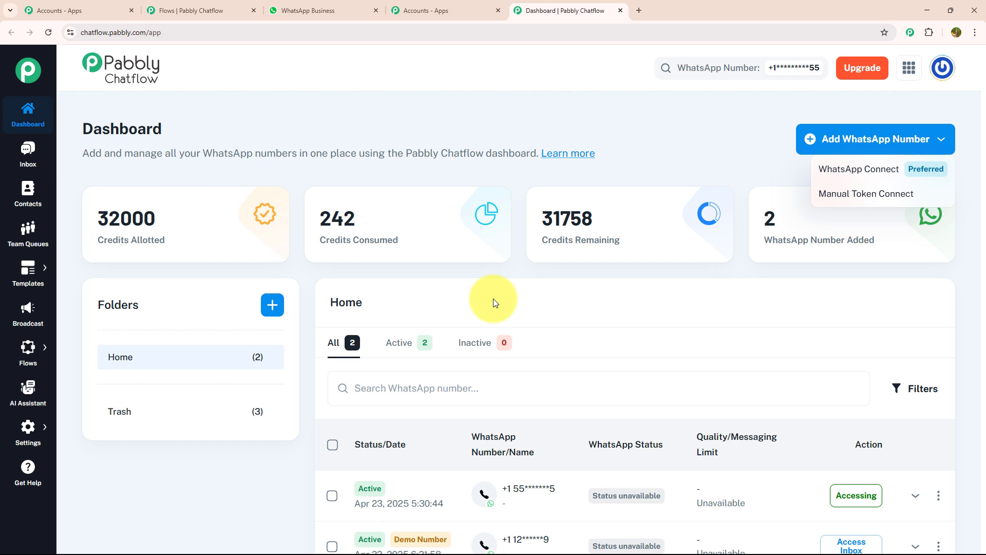
left_click(36, 159)
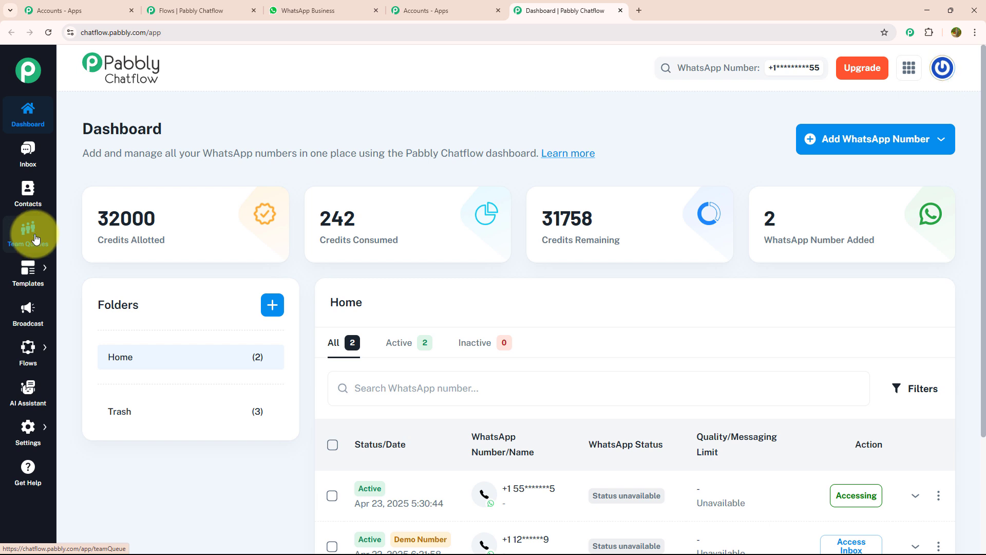
Go to the Flow Builder and add a new flow
mouse_move(34, 270)
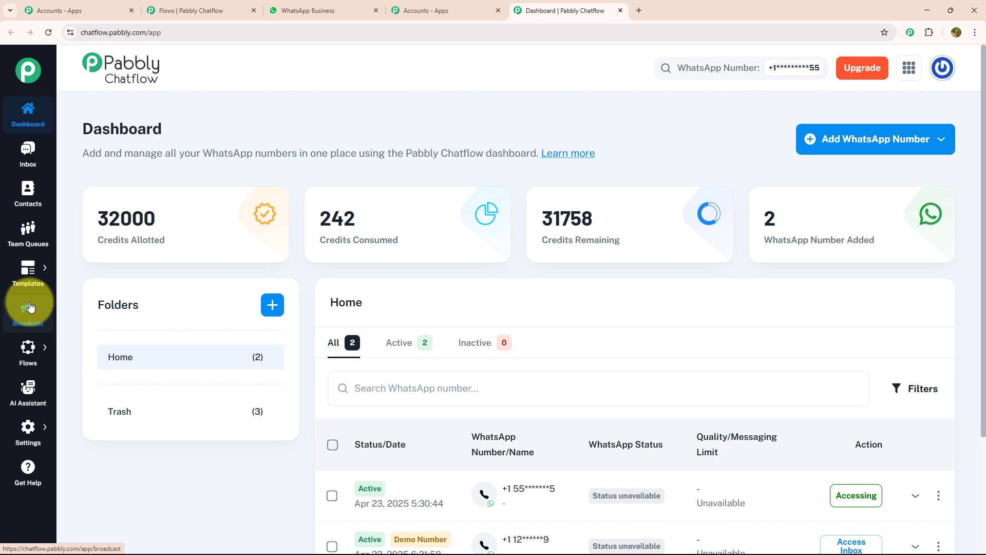
mouse_move(31, 344)
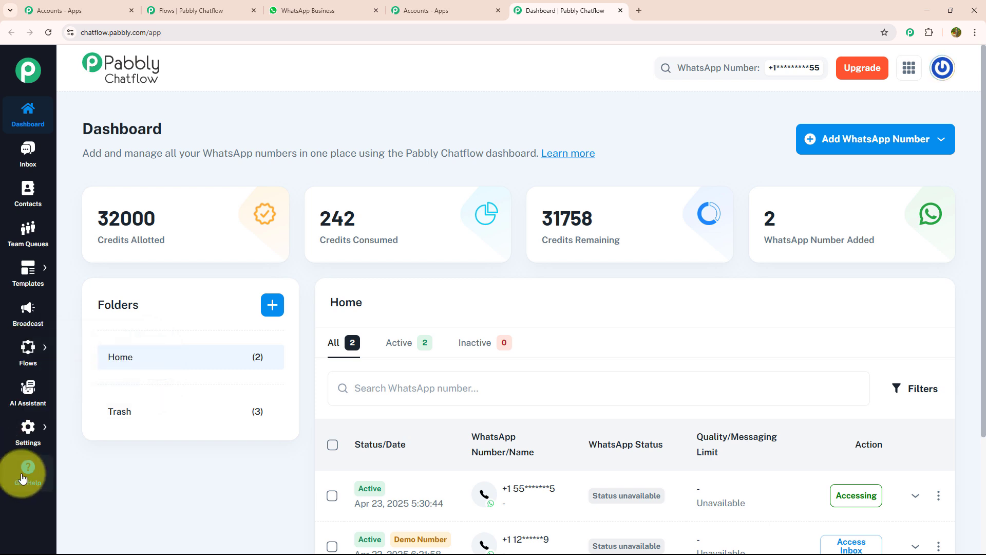
mouse_move(27, 431)
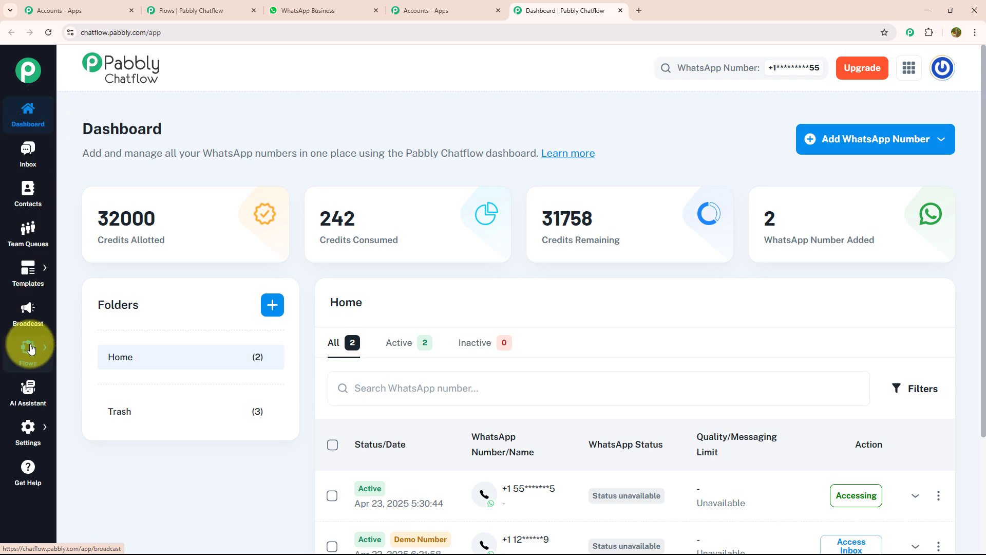
left_click(74, 343)
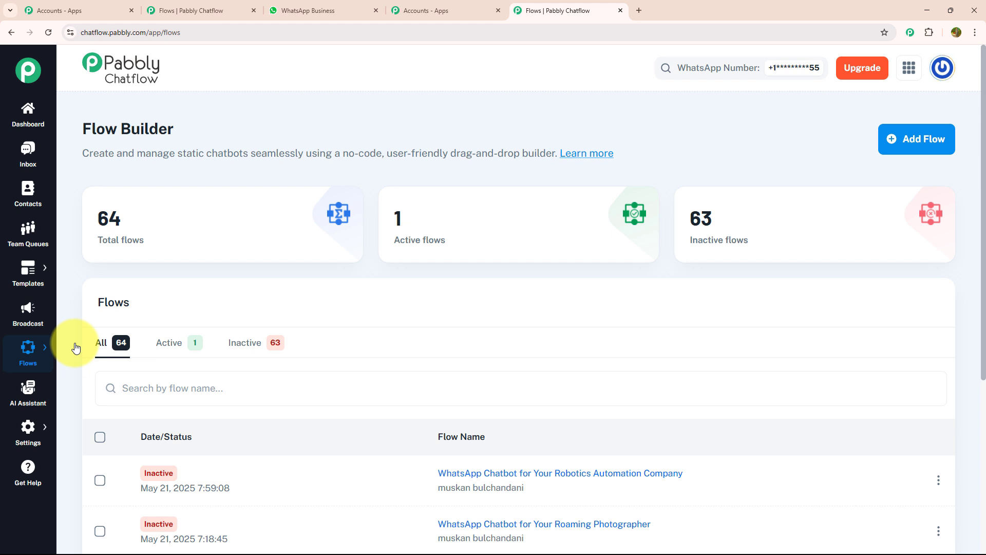
left_click(917, 149)
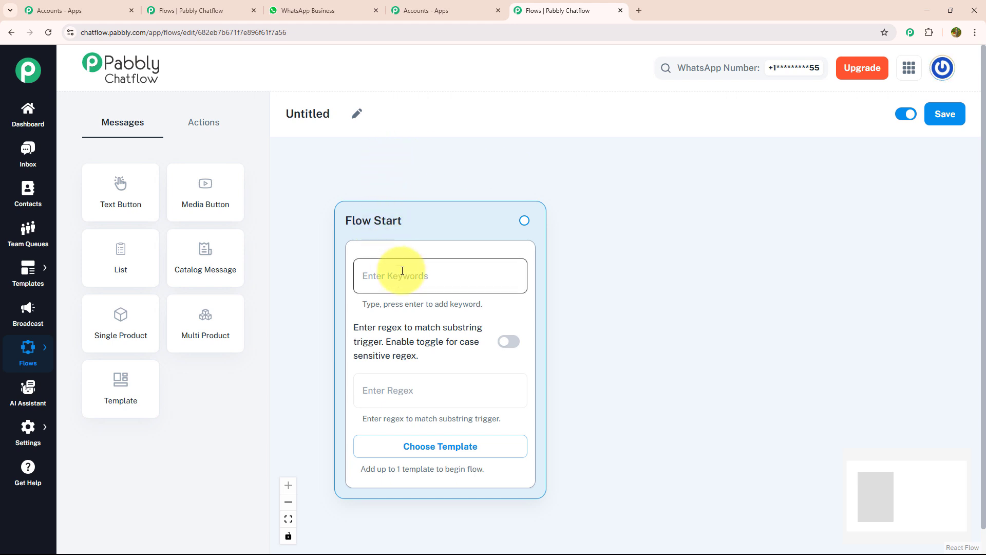
Examine the approved templates available for starting the flow, without choosing one
left_click(438, 445)
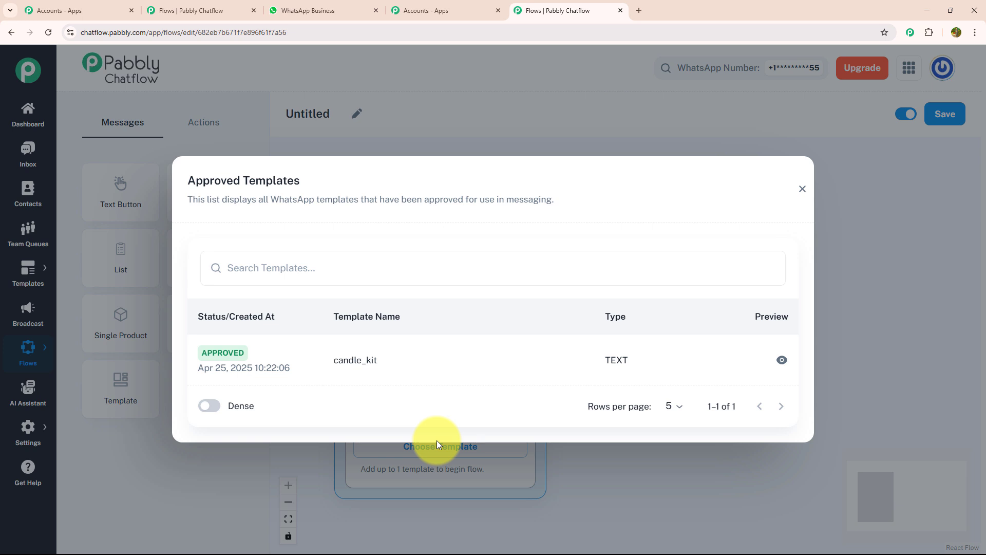
left_click(802, 189)
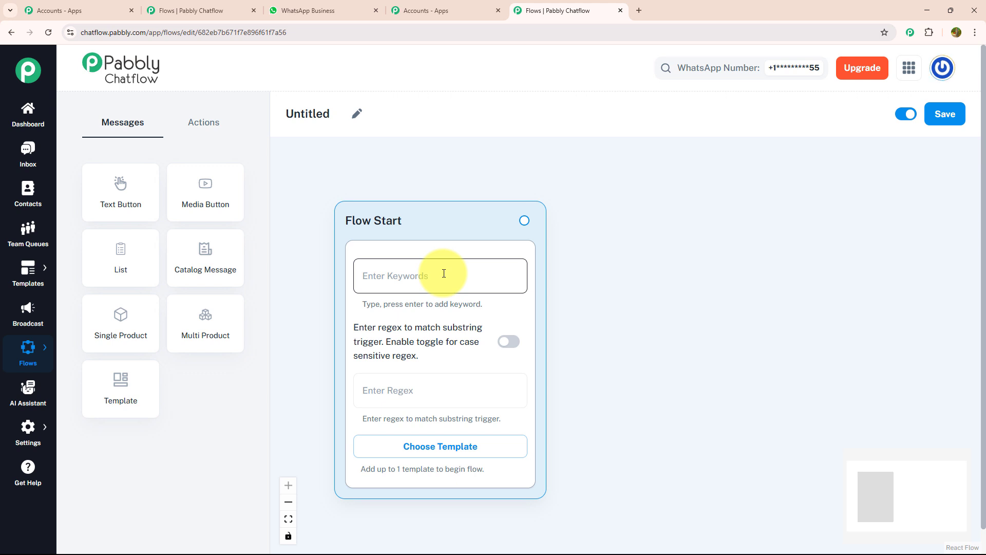
Name the flow "WhatsApp Chatbot for Your Publisher Business" and set the Flow Start regex to [\s\S]+
left_click(358, 115)
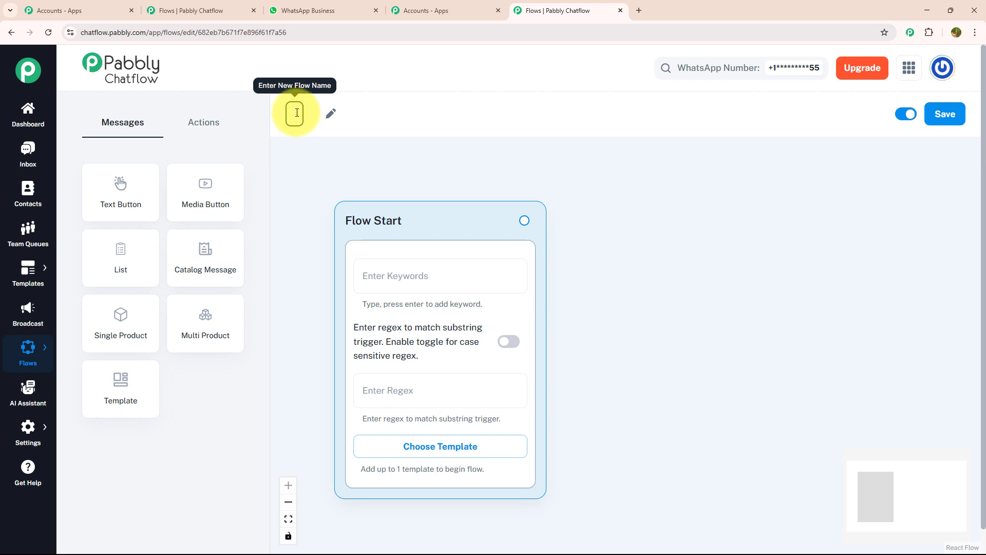
type("WhatsApp Chatbot for Your Publisher Business")
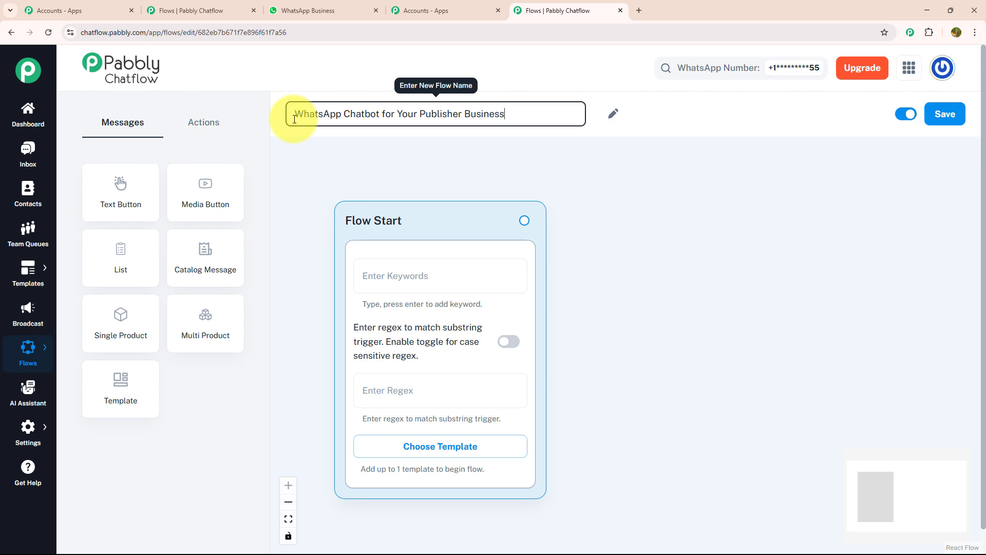
left_click(636, 176)
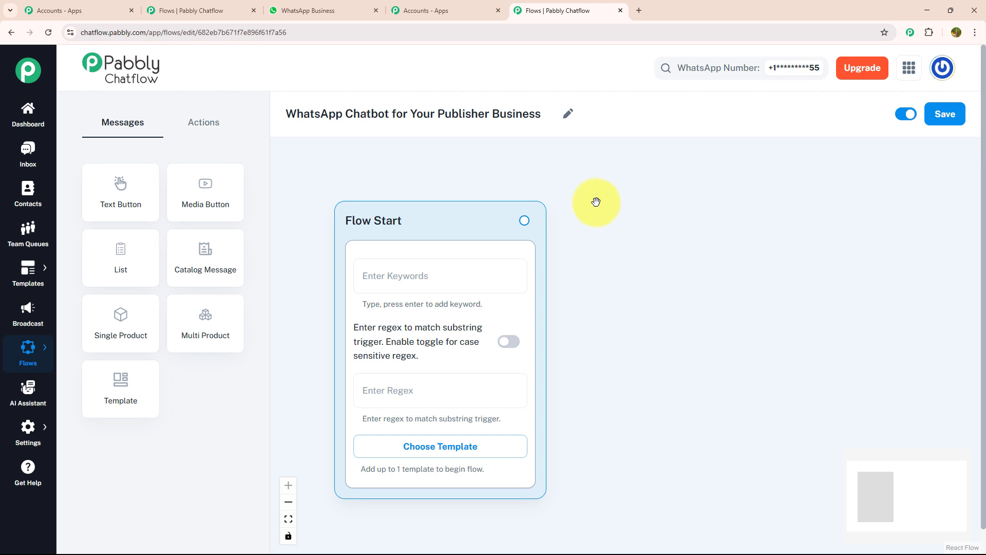
left_click(420, 396)
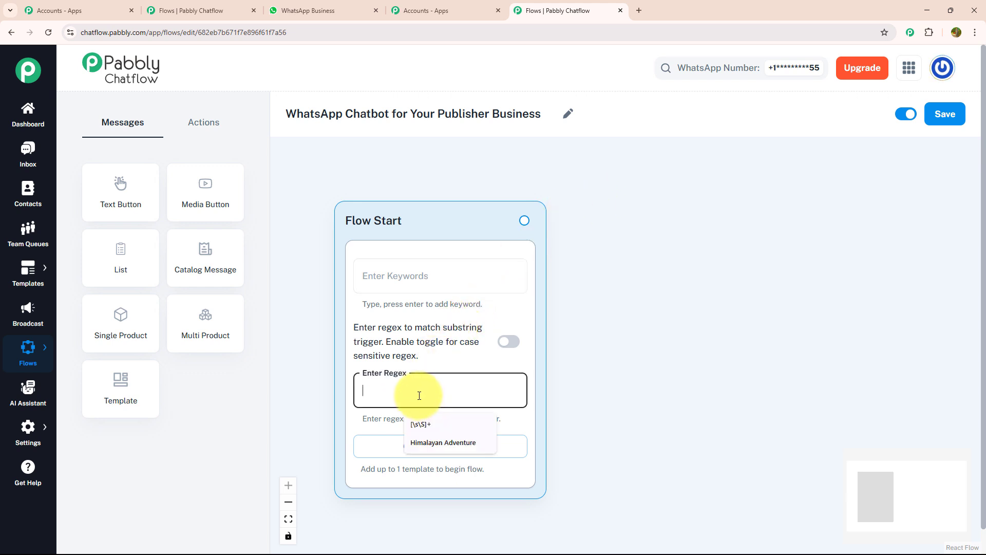
type("[\\s\\S]+")
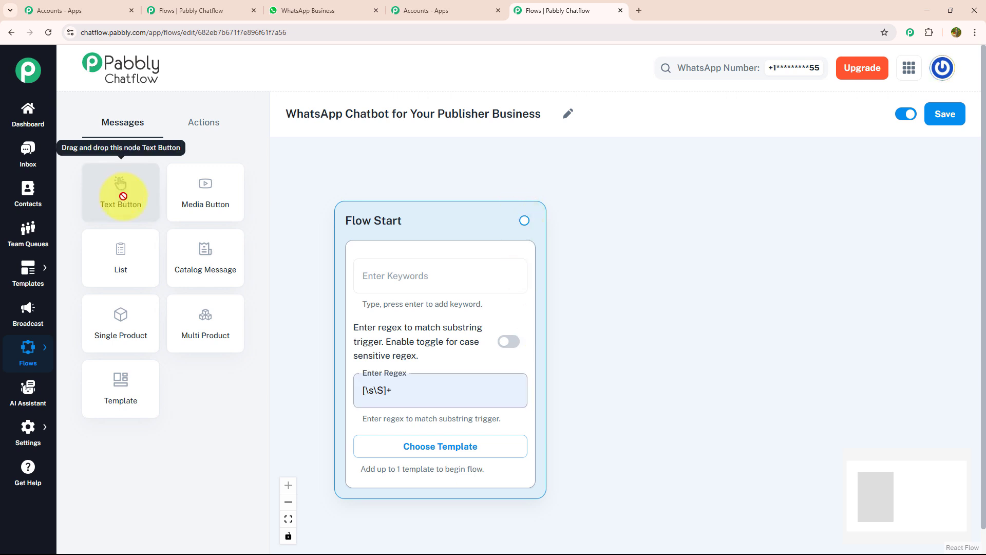
Add a Text Button message connected from Flow Start and fill it with the Pabbly Publishers welcome text
left_click_drag(124, 191, 667, 293)
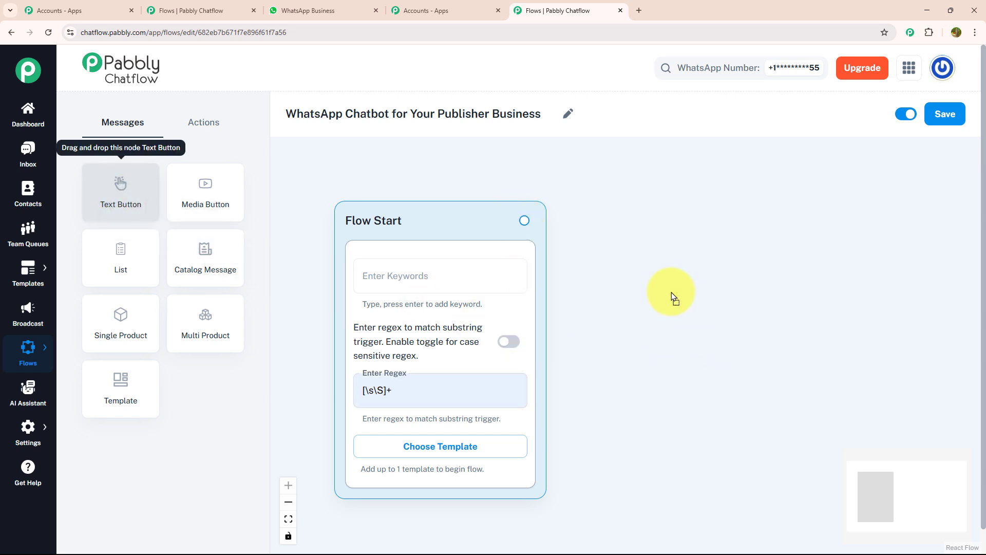
left_click_drag(524, 220, 672, 445)
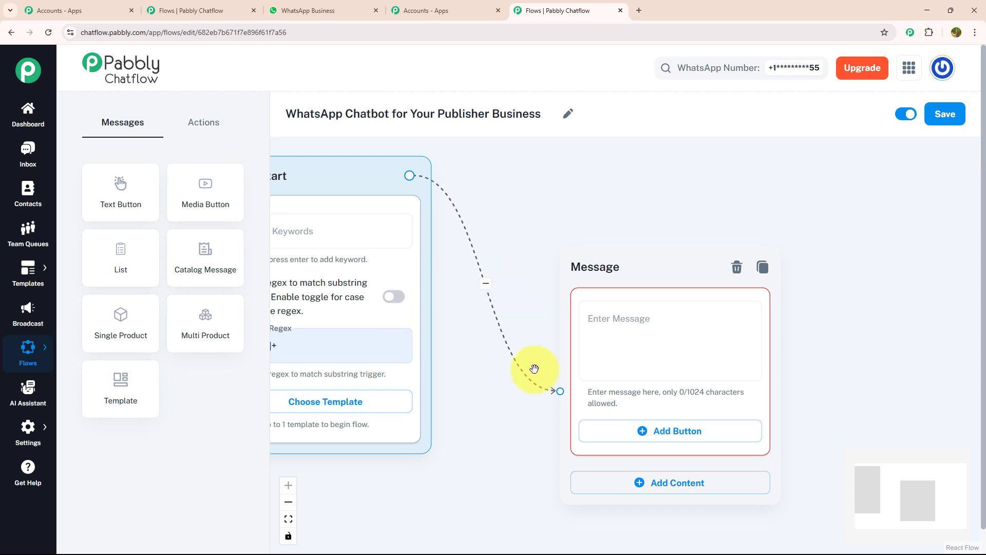
left_click(616, 333)
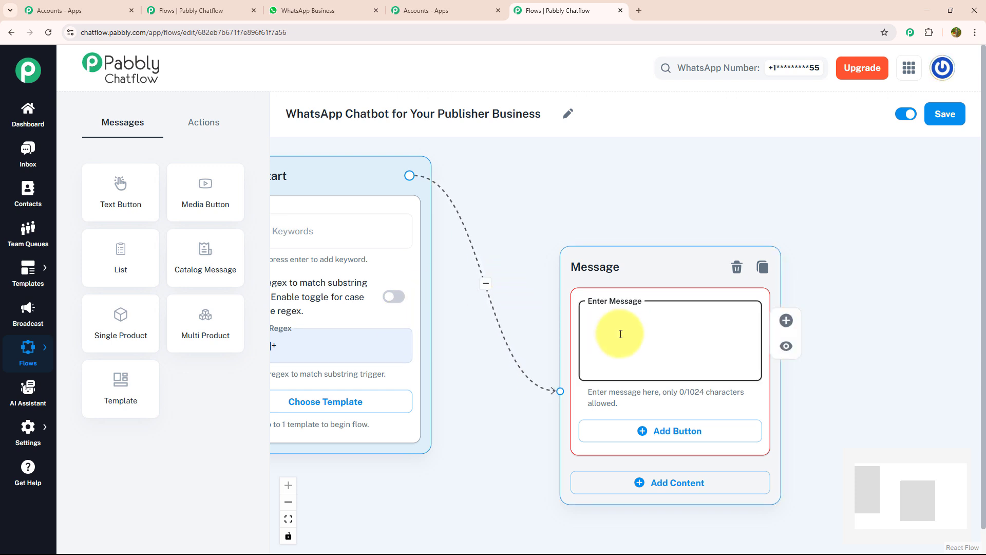
key("ctrl+v")
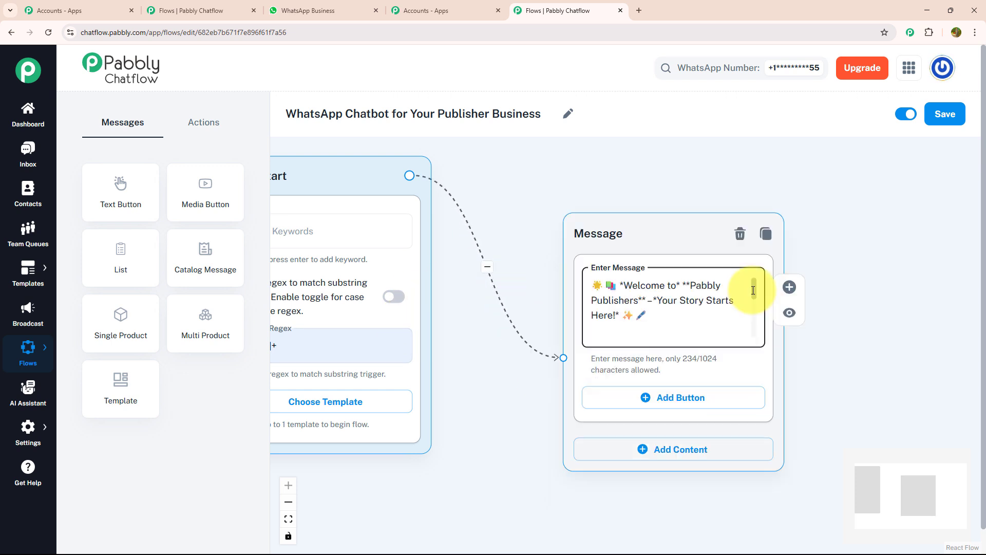
left_click_drag(756, 287, 749, 337)
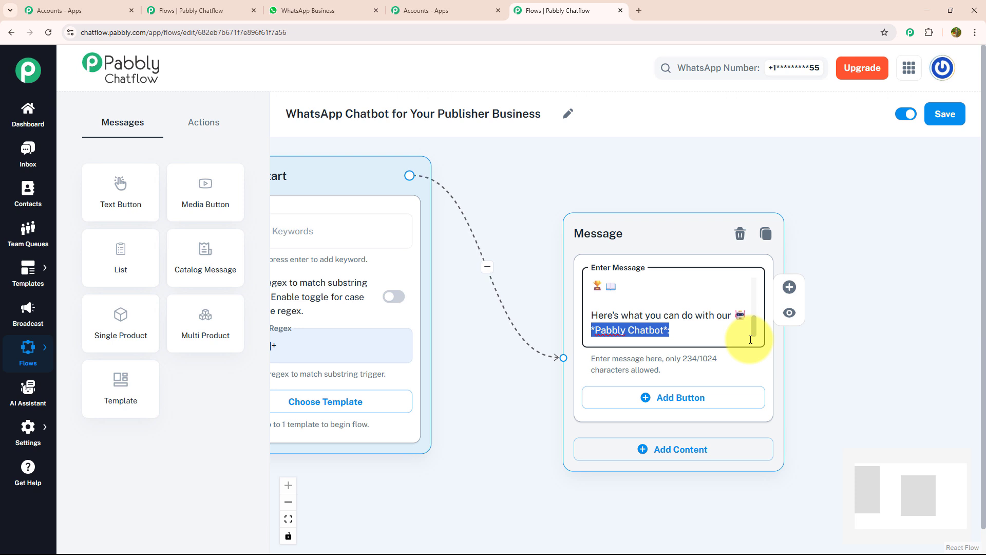
Add three buttons to the welcome message: "Submit Manuscript 📤", "Ask Publishing Ques❓" and "Talk to Support 🧑‍💼"
left_click(620, 404)
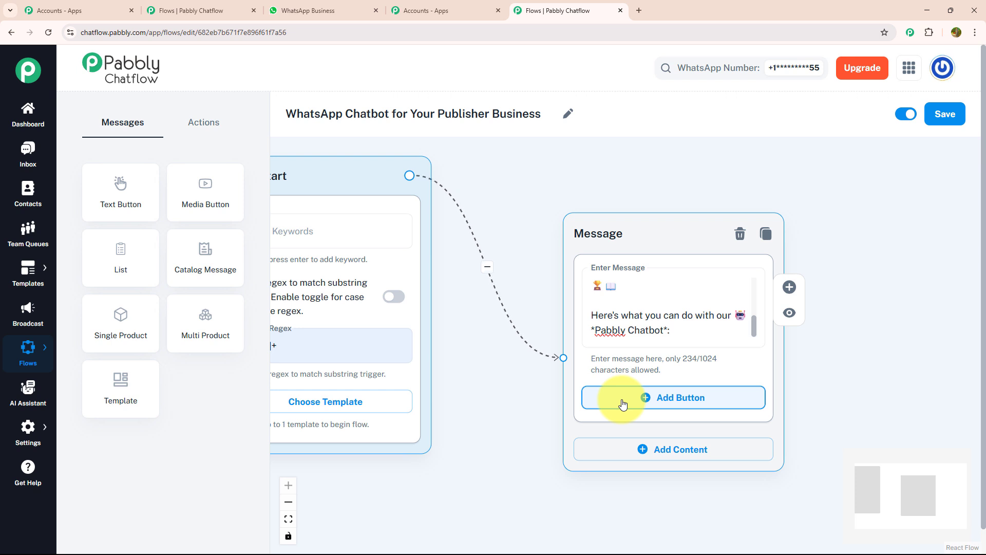
left_click(623, 405)
left_click(623, 405)
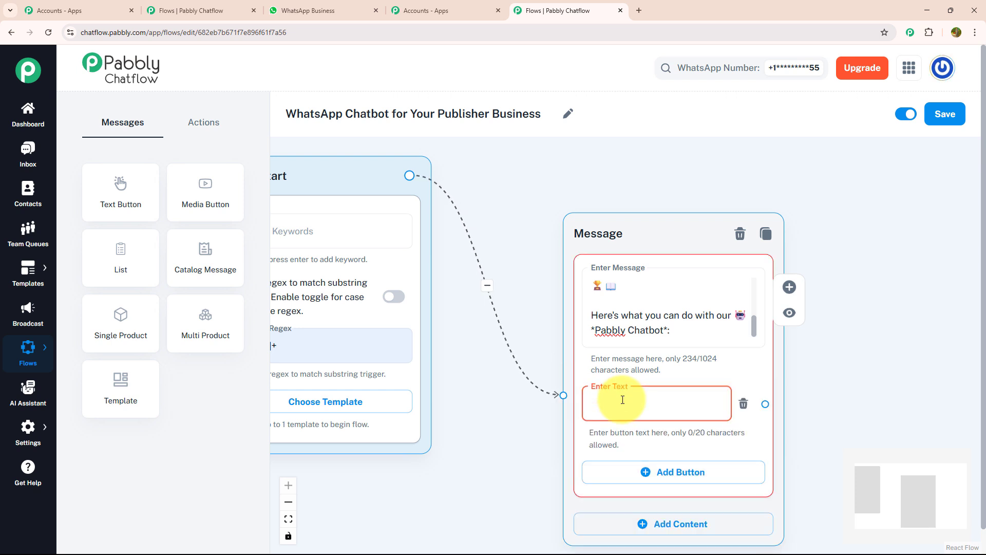
type("Submit Manuscript 📤")
left_click_drag(542, 387, 499, 262)
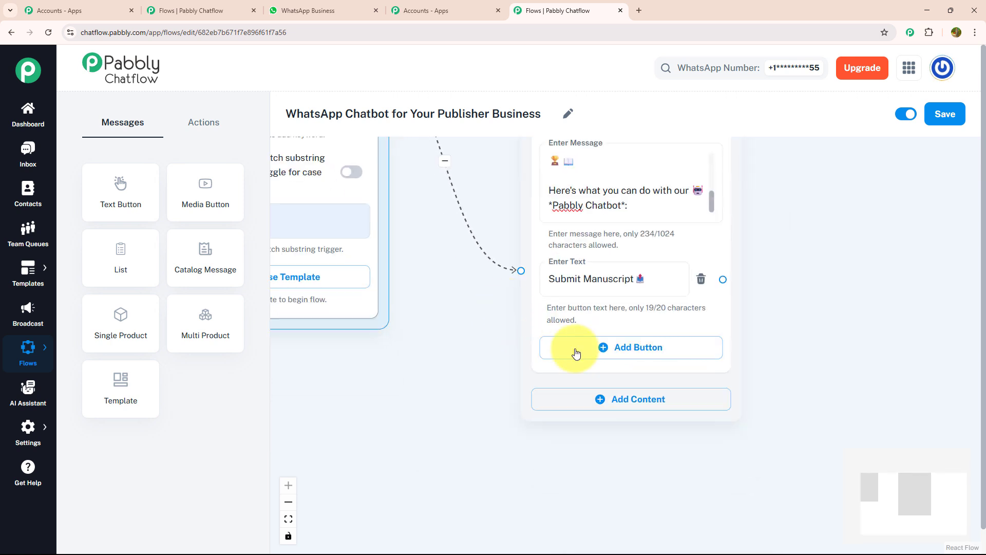
left_click(609, 354)
left_click(610, 352)
type("Ask Publishing Ques❓")
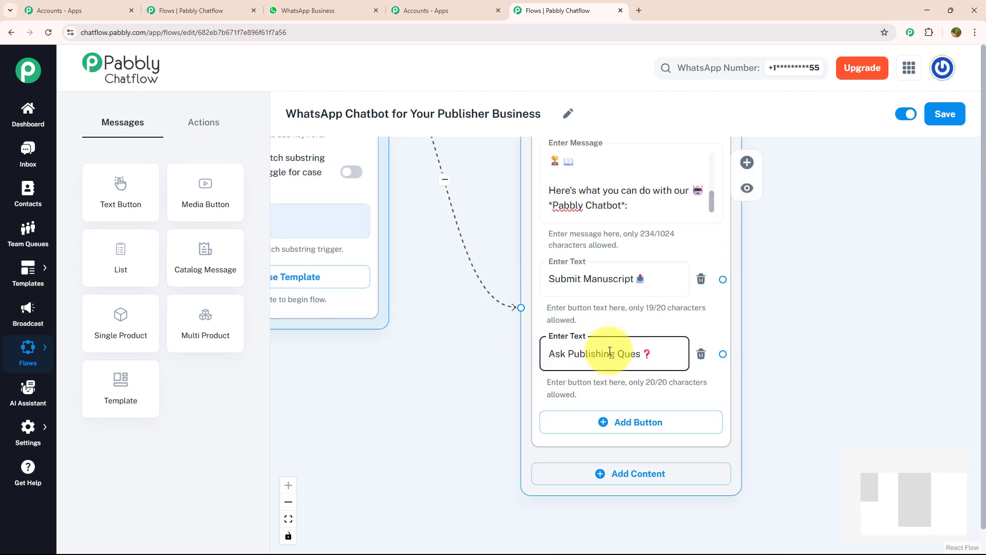
left_click(614, 423)
left_click(614, 426)
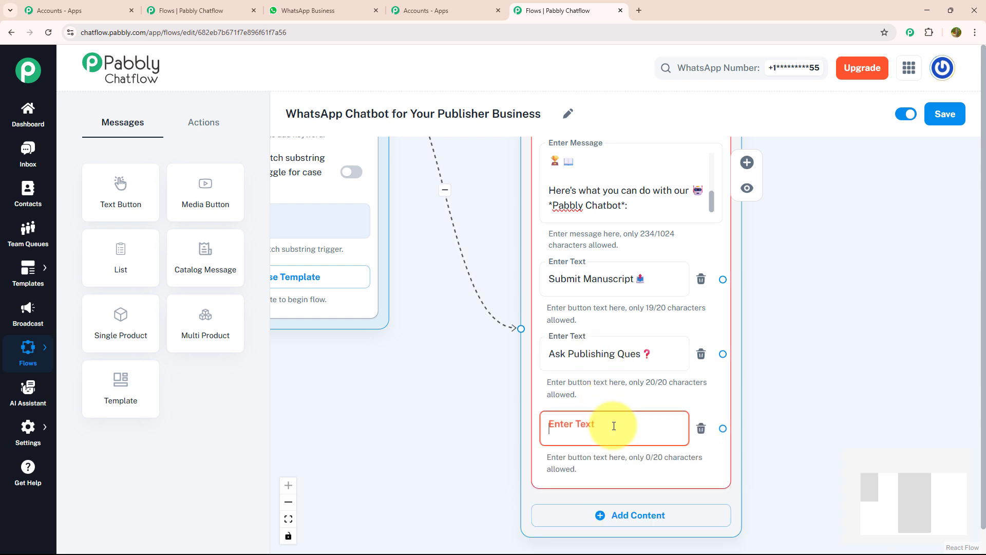
type("Talk to Support 🧑‍💼")
left_click(780, 328)
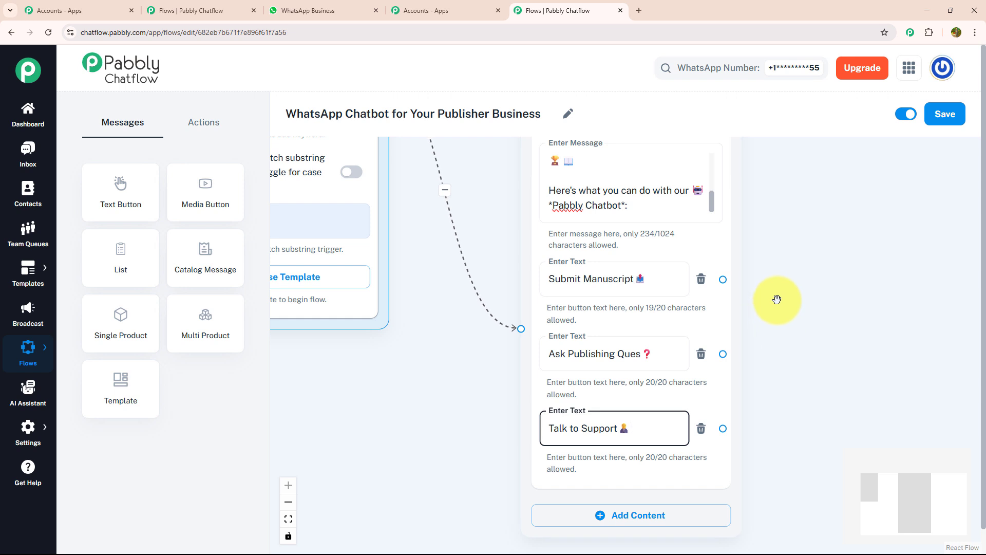
Add an Ask Question action connected from the Submit Manuscript button, with the "Great! Let's submit your manuscript." message requesting the manuscript details
left_click_drag(795, 303, 669, 292)
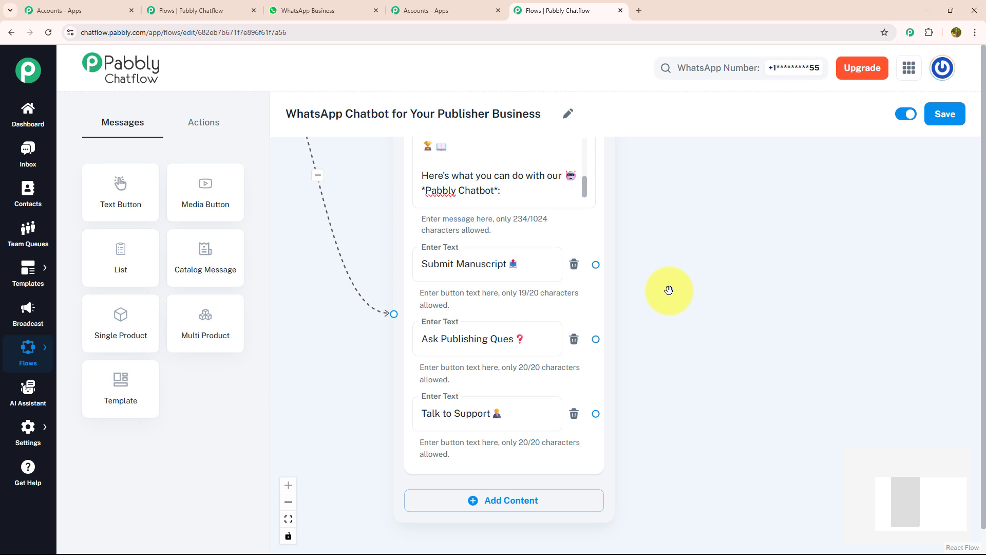
left_click(205, 123)
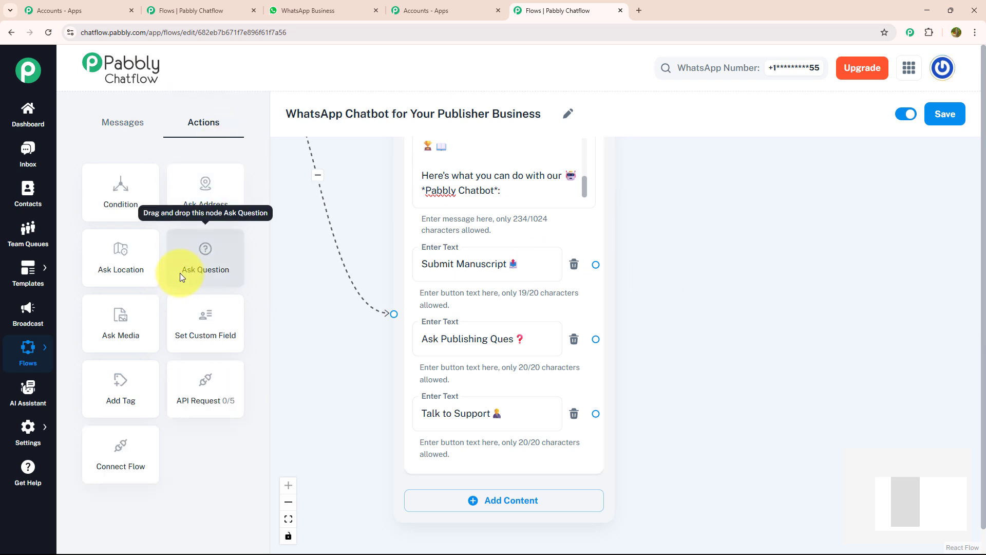
left_click_drag(182, 271, 701, 286)
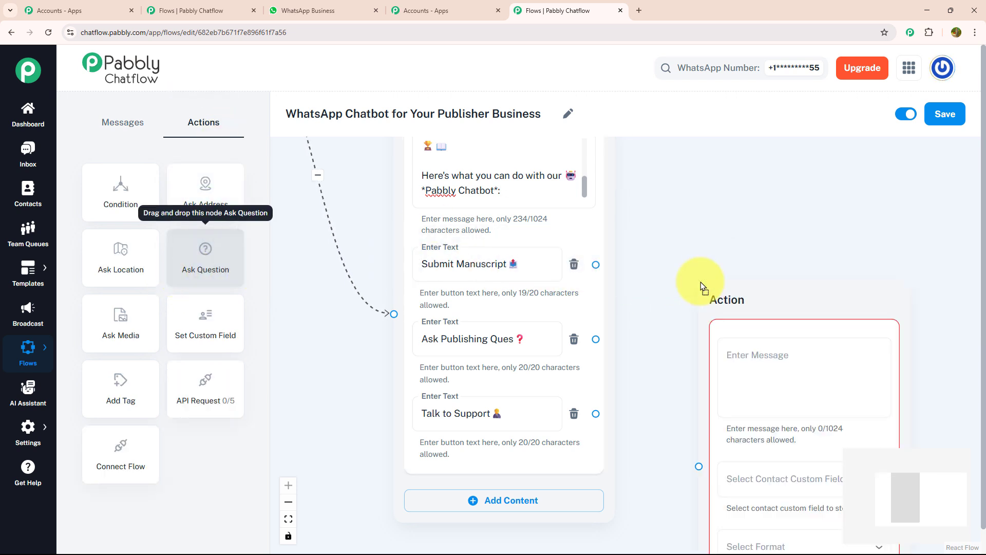
left_click_drag(597, 265, 699, 468)
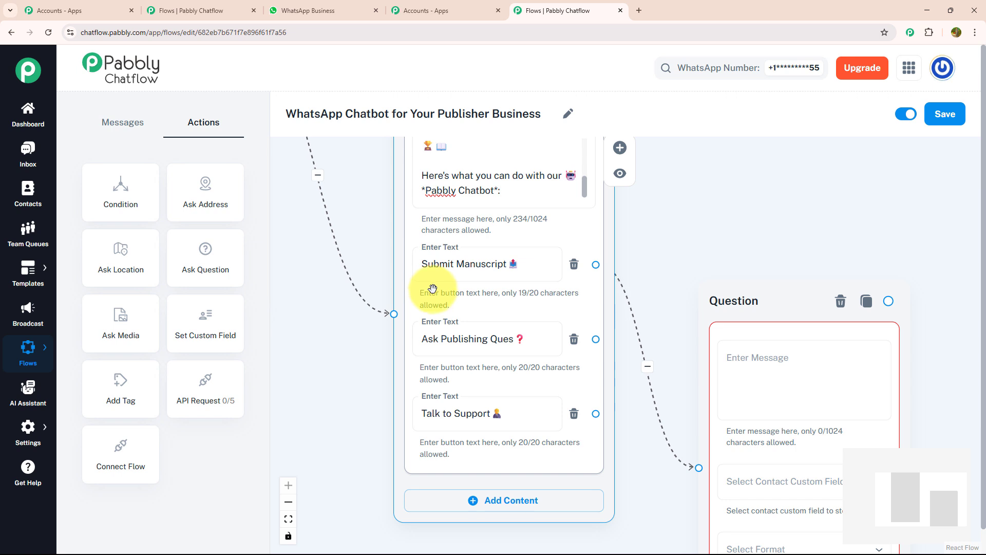
left_click(770, 371)
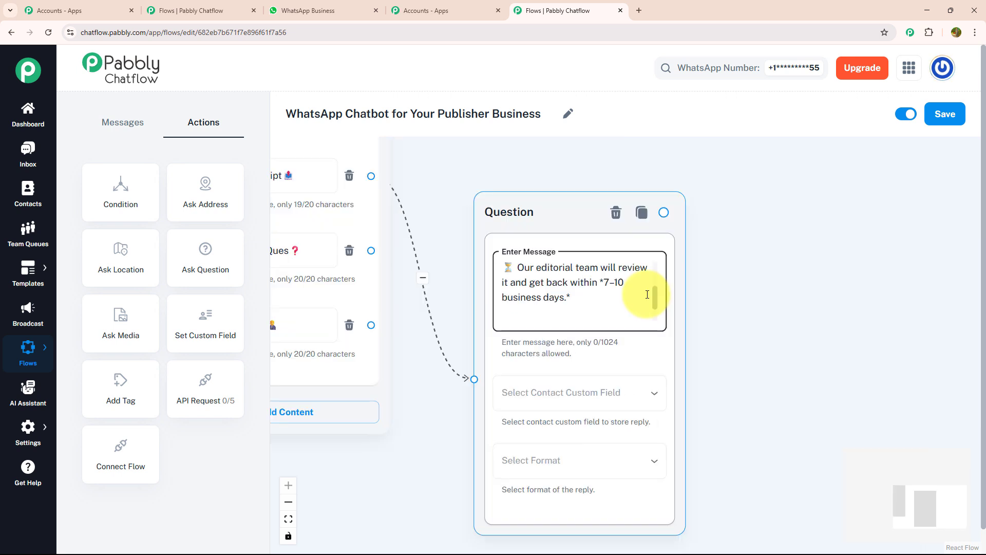
scroll(649, 295, "up", 5)
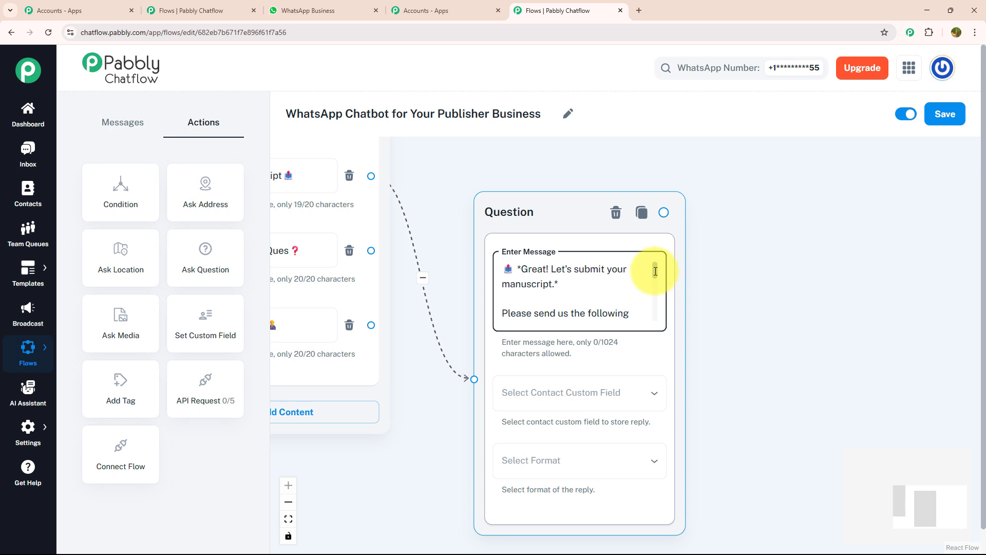
left_click_drag(655, 272, 653, 319)
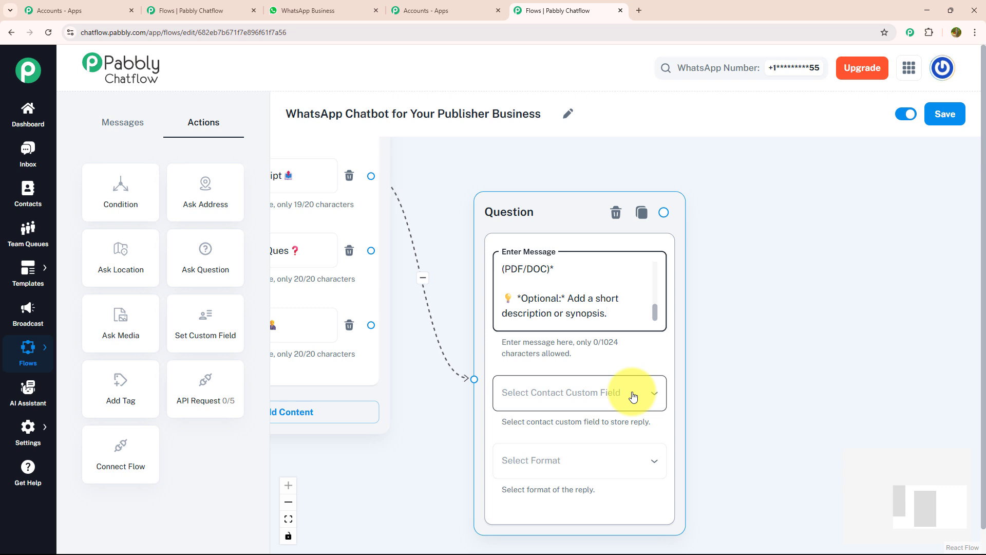
Store the question's reply in the Submit_manuscript custom field with format Any, and save the flow
left_click(633, 397)
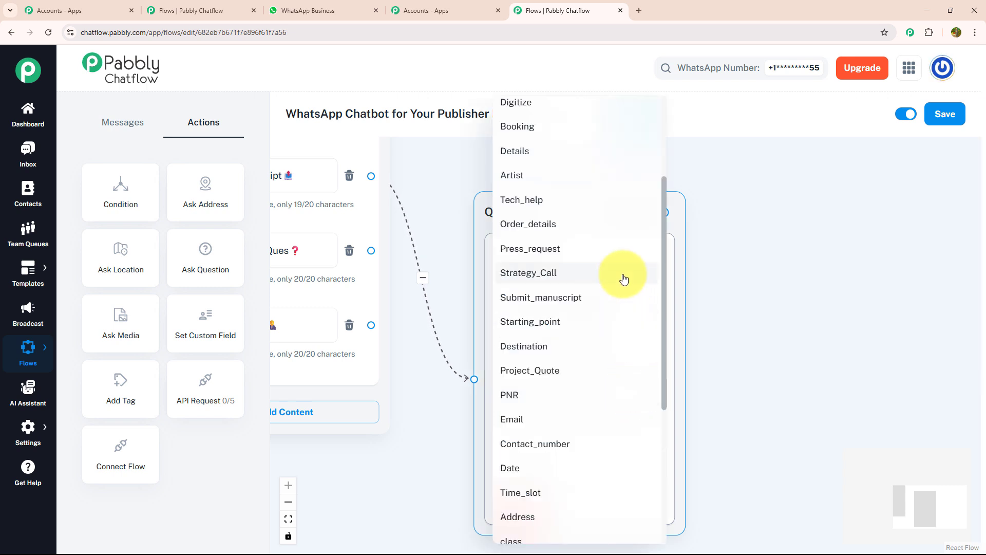
left_click(612, 297)
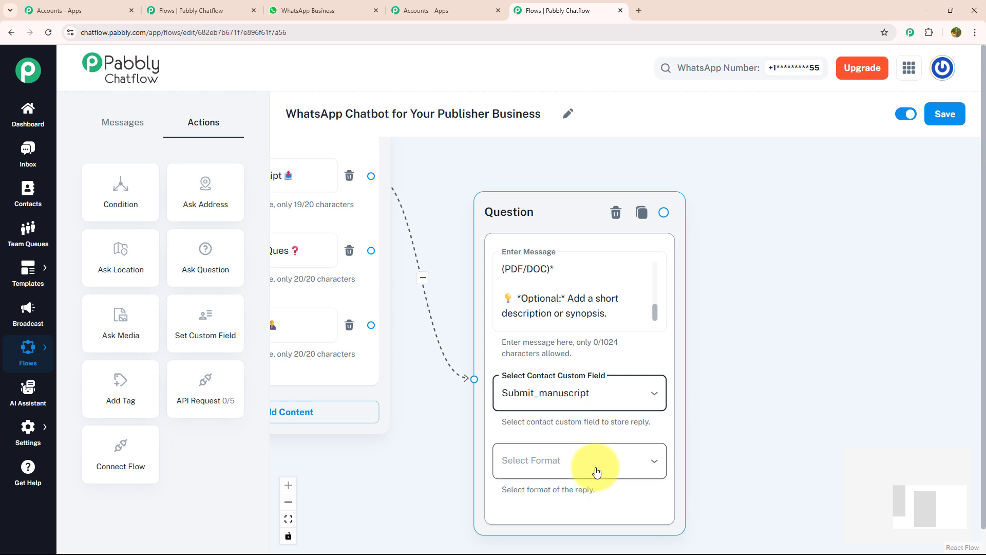
left_click(596, 468)
left_click(598, 437)
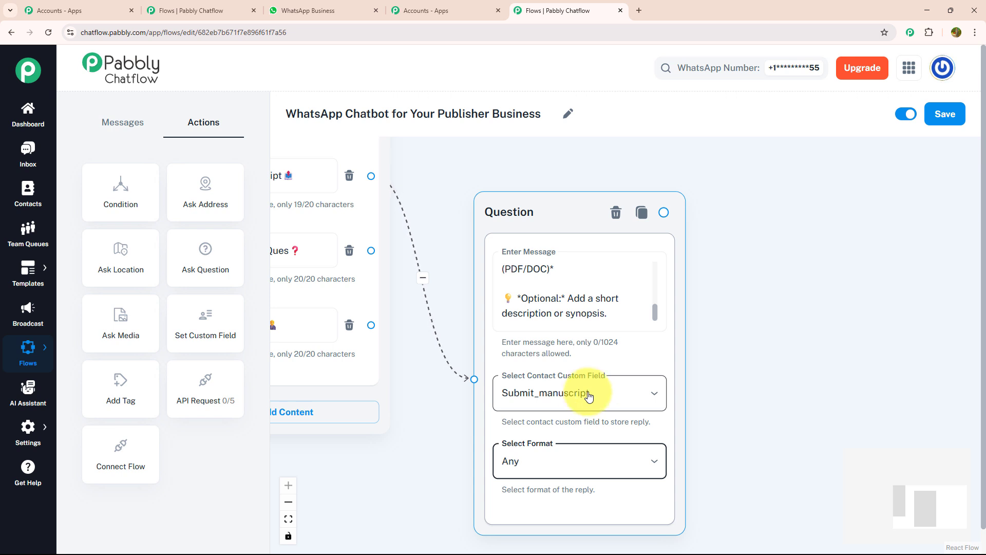
left_click(946, 119)
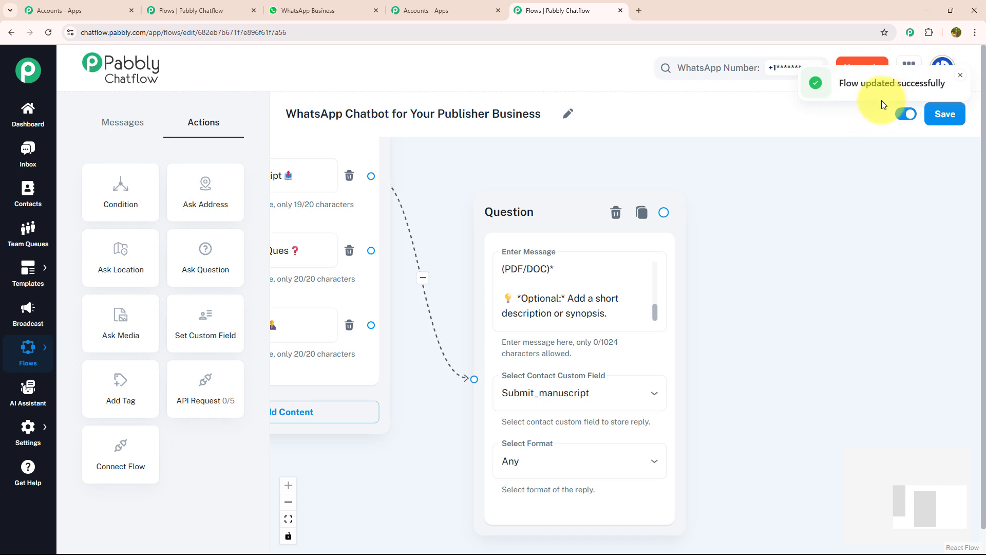
Examine the Contact Custom Fields settings, down to the option for adding more fields
mouse_move(21, 430)
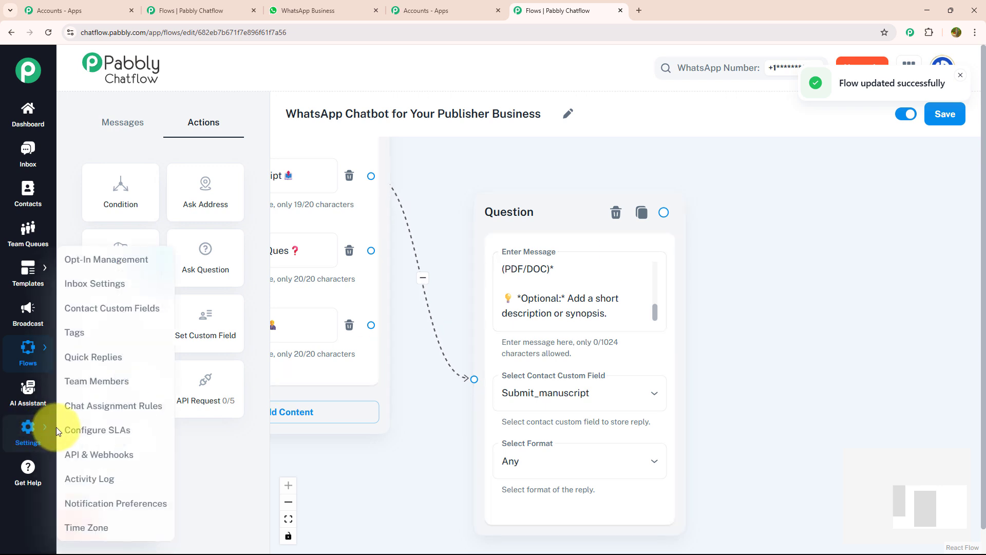
left_click(104, 314)
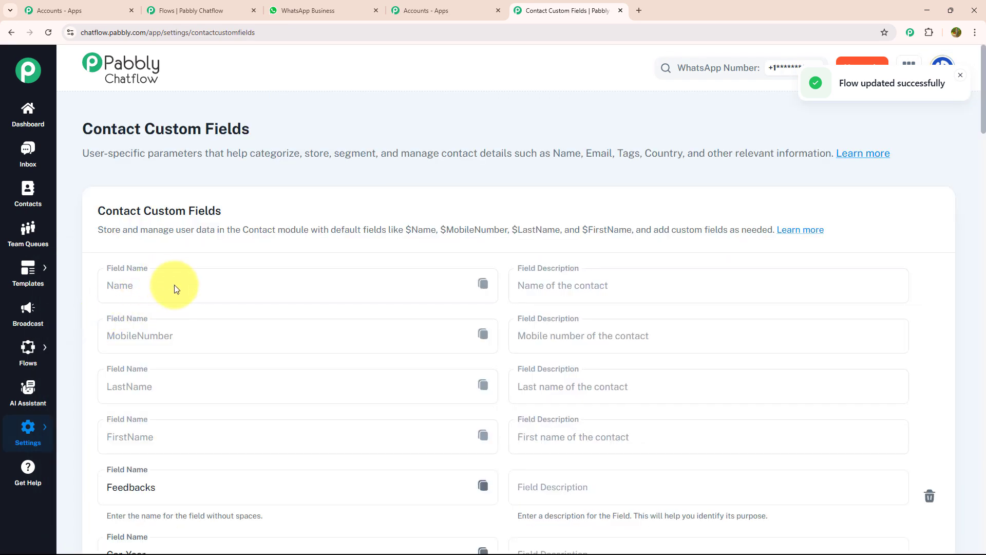
scroll(164, 313, "down", 5)
scroll(163, 314, "down", 10)
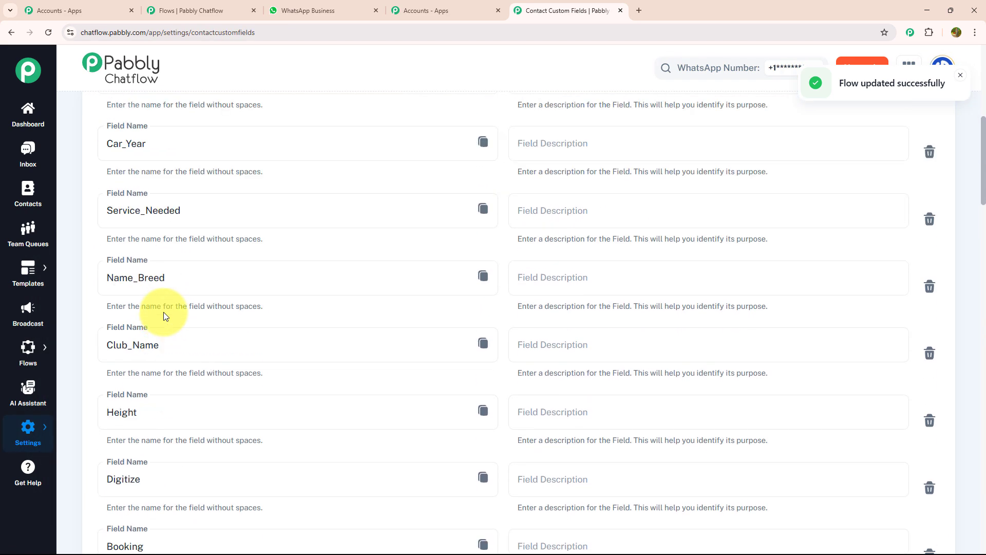
scroll(161, 317, "down", 14)
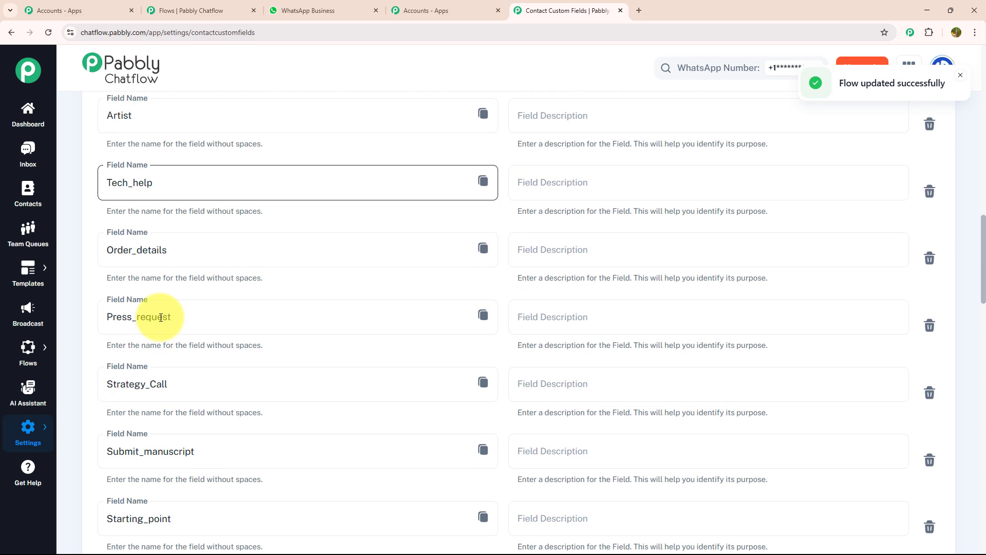
scroll(160, 319, "down", 5)
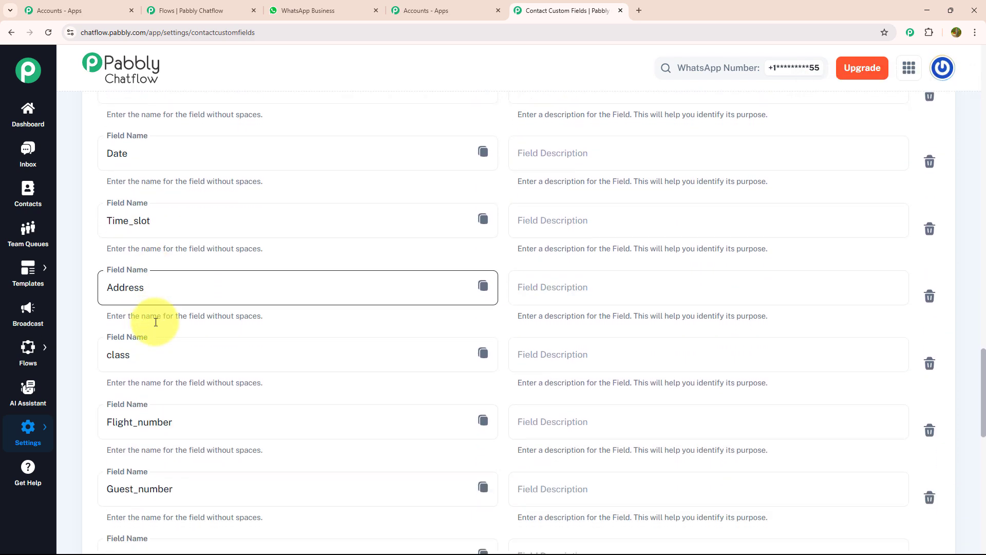
scroll(156, 321, "down", 12)
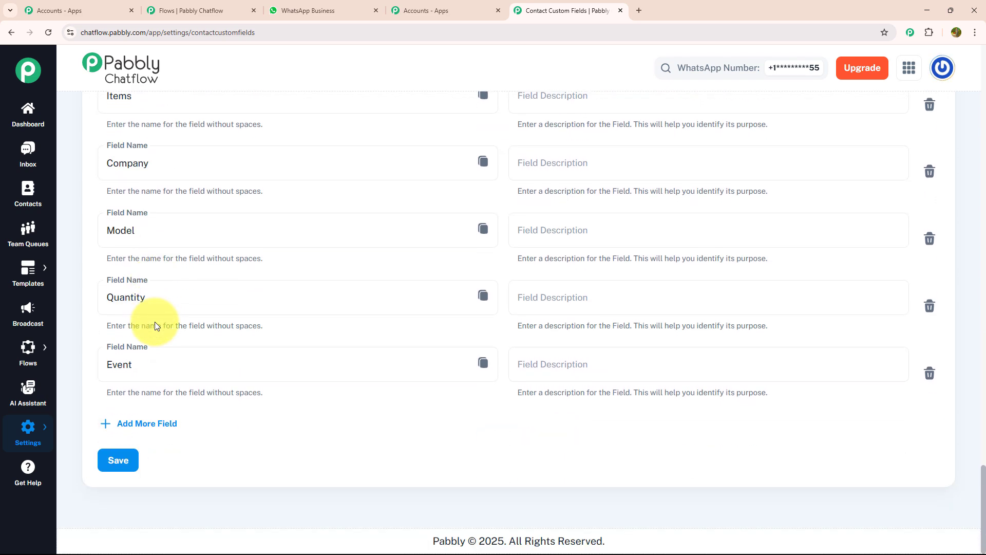
Return to the publisher flow and connect a Text + Button message after the question, containing the thank-you text for submitting a manuscript
left_click(28, 347)
left_click(274, 456)
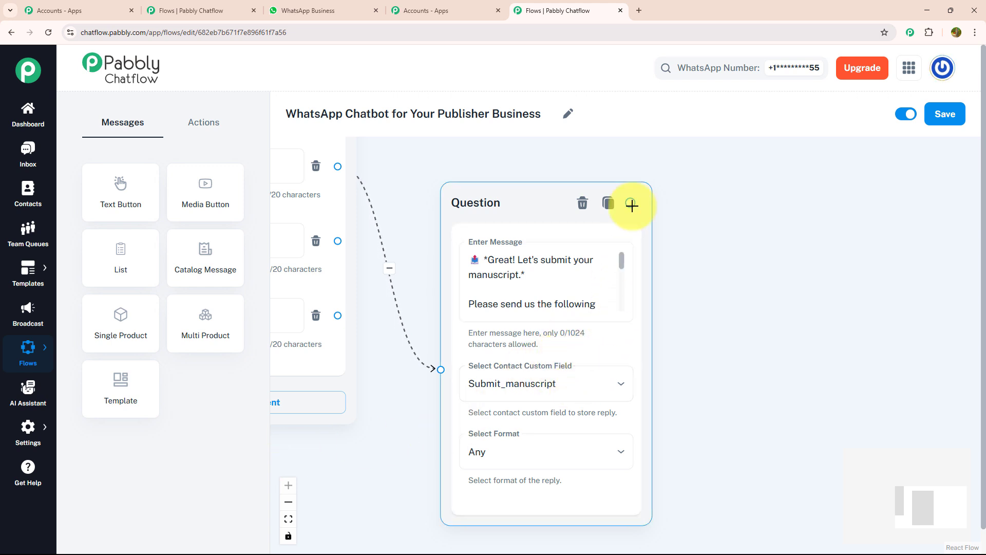
left_click_drag(631, 205, 742, 339)
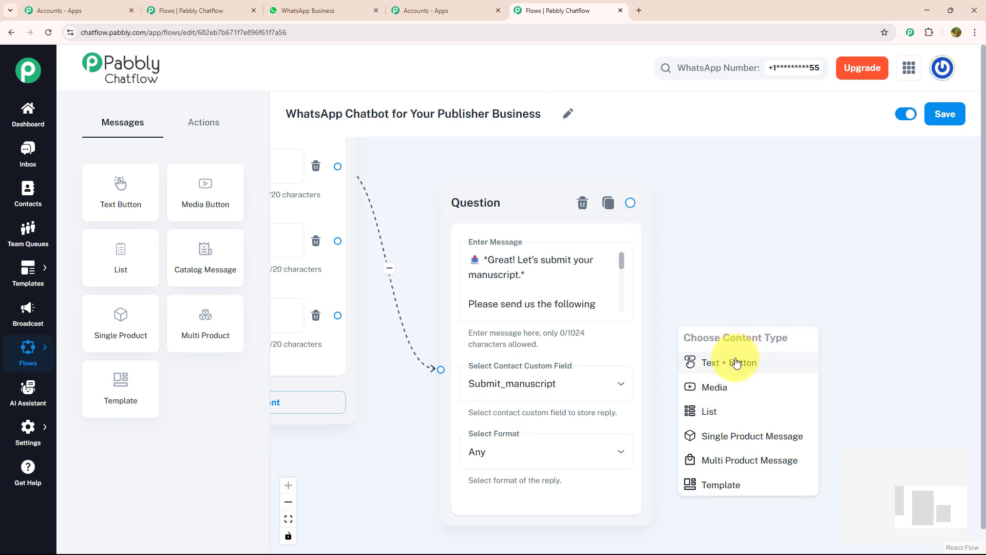
left_click(736, 363)
left_click(644, 327)
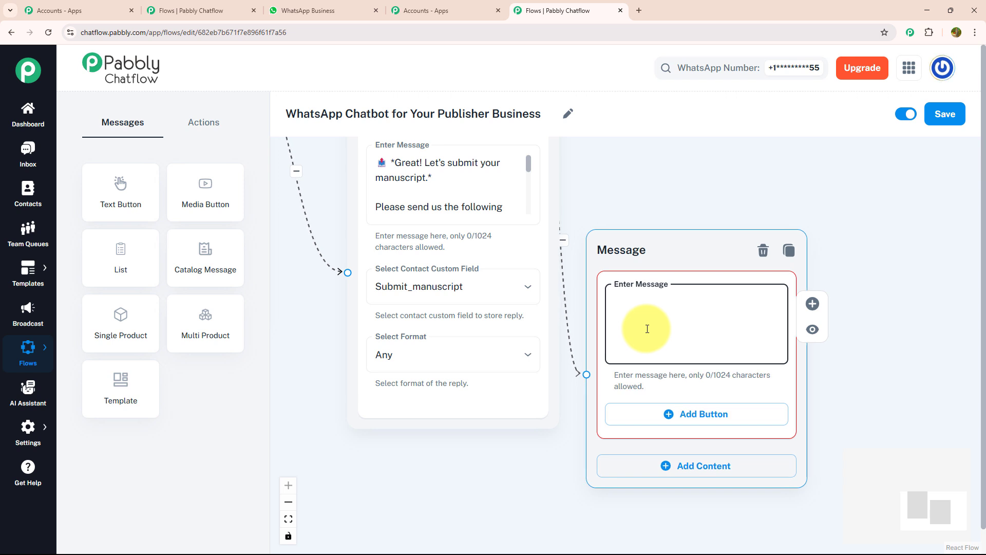
key("ctrl+v")
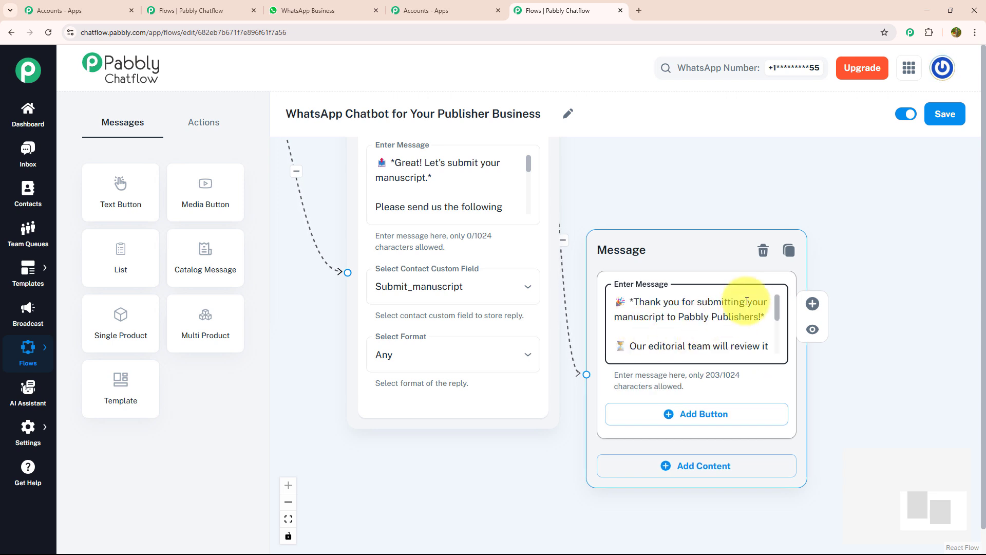
left_click_drag(777, 308, 774, 348)
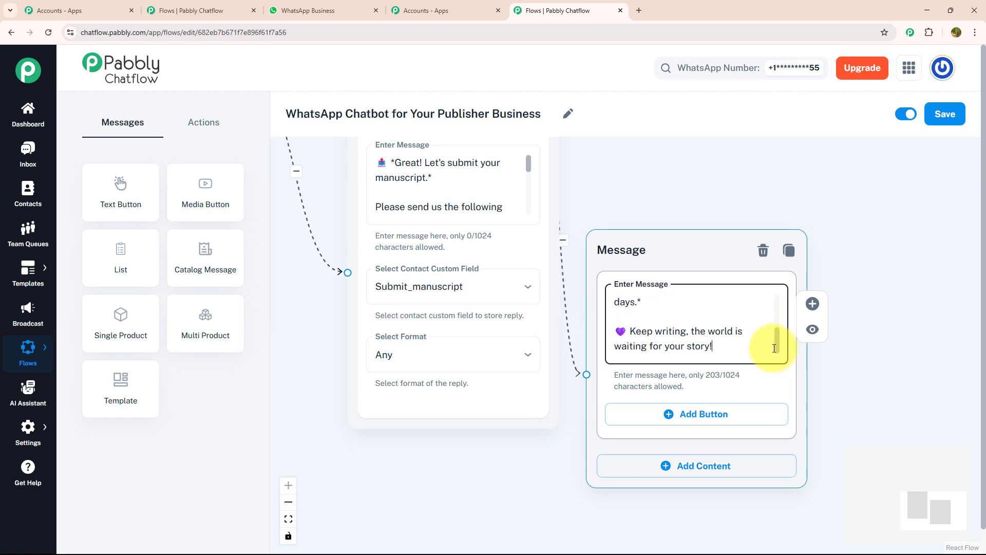
Give the thank-you message "Menu" and "Talk to Support 🧑‍💼" buttons, and connect Menu back to the welcome message
left_click_drag(683, 254, 742, 242)
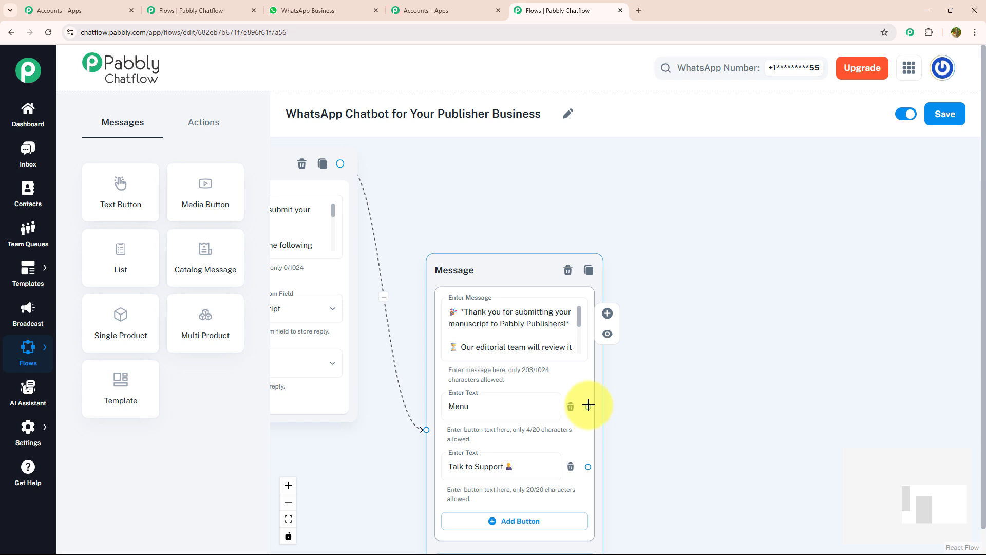
left_click_drag(588, 405, 473, 178)
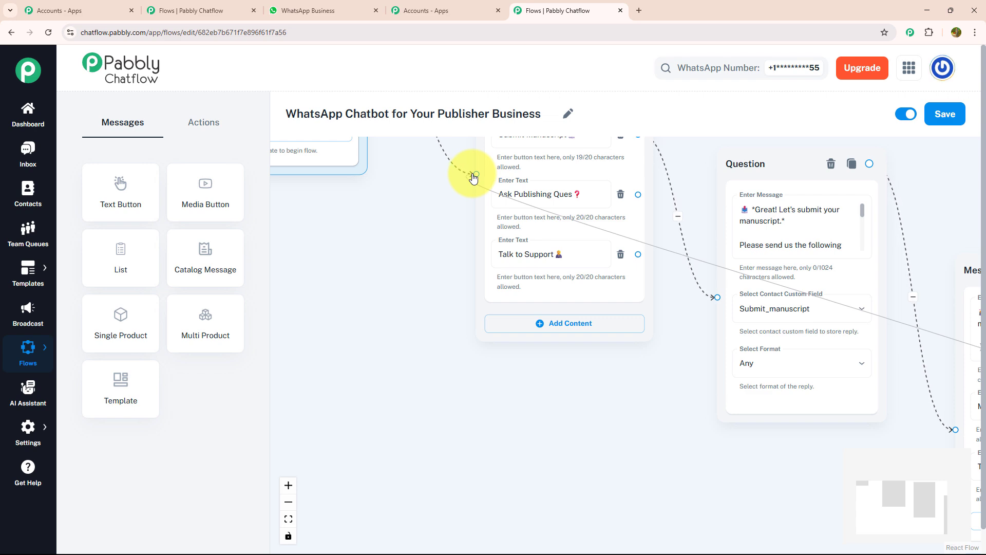
Connect a message to "Ask Publishing Ques❓" saying "📚 *Got questions? We've got answers!* Choose a topic below" with Publishing Packages, Royalties & Payments, Editing & Proofread buttons
left_click_drag(473, 178, 474, 178)
left_click_drag(625, 407, 484, 469)
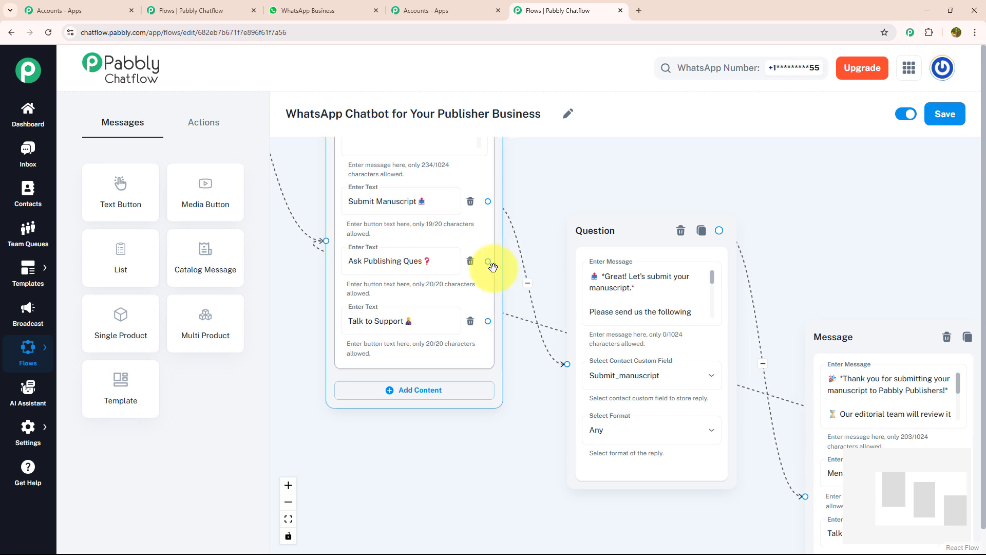
left_click_drag(489, 262, 453, 487)
left_click(452, 497)
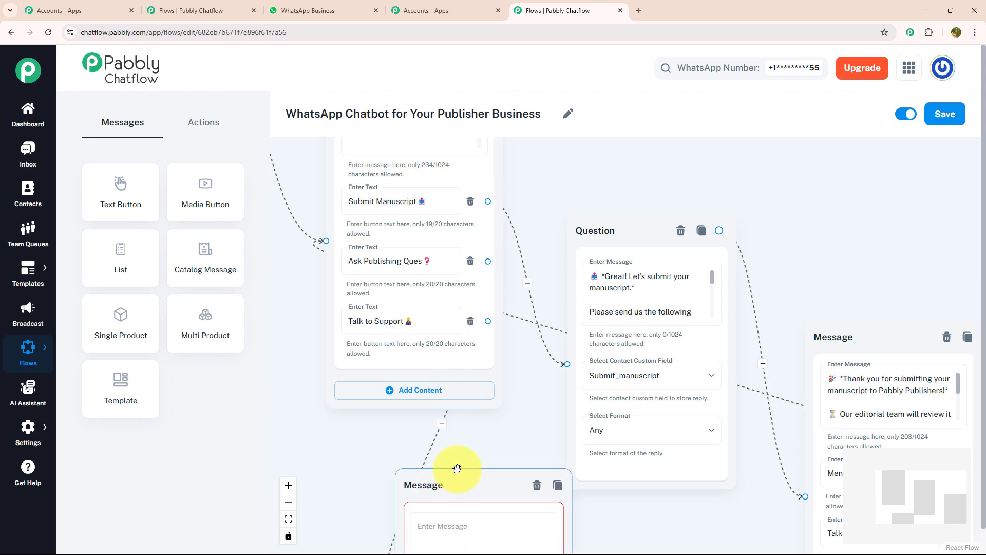
scroll(501, 308, "down", 4)
left_click(495, 336)
type("📚 *Got questions? We've got answers!*  Choose a topic below")
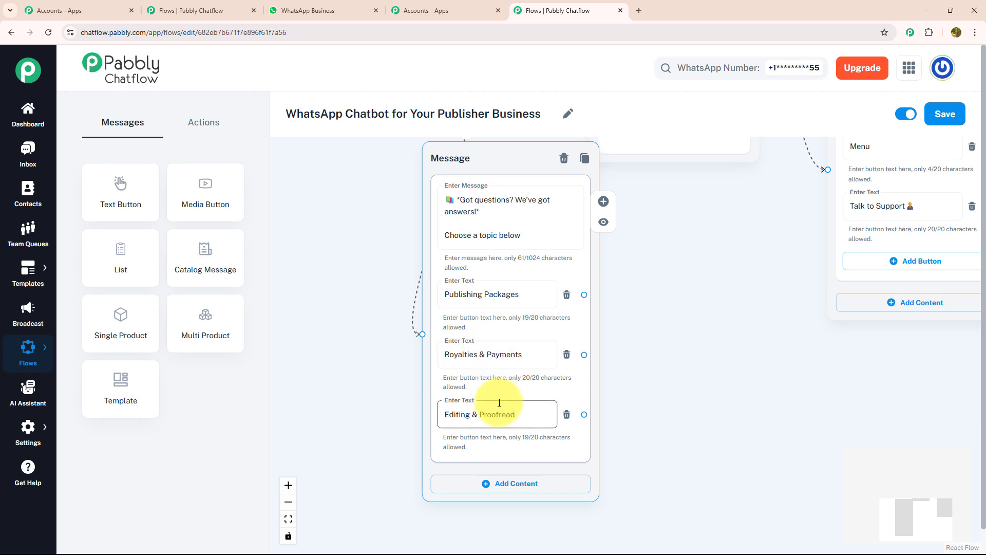
Add a second Text + Button block to the topics message with the text "View More" and buttons "Cover Design" and "Marketing"
left_click(493, 482)
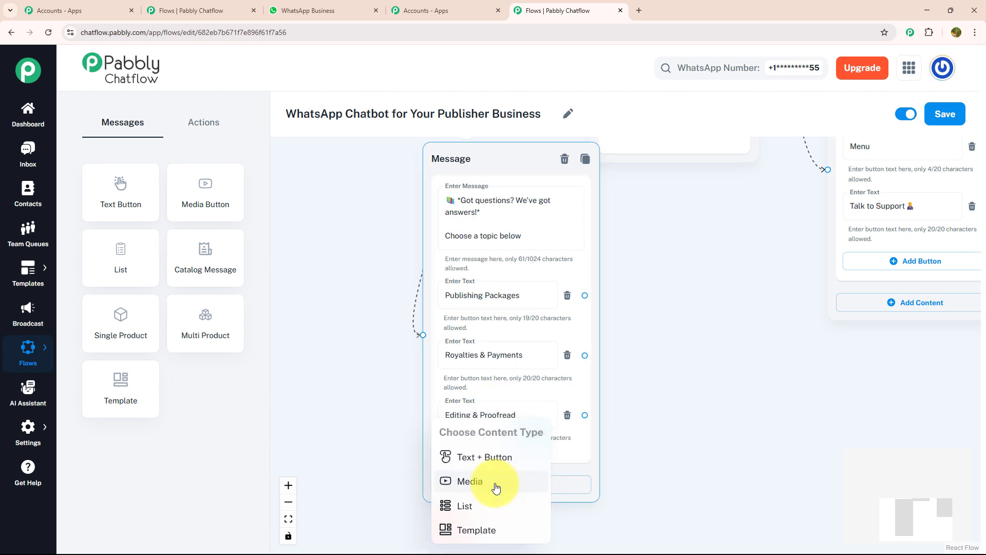
left_click(494, 457)
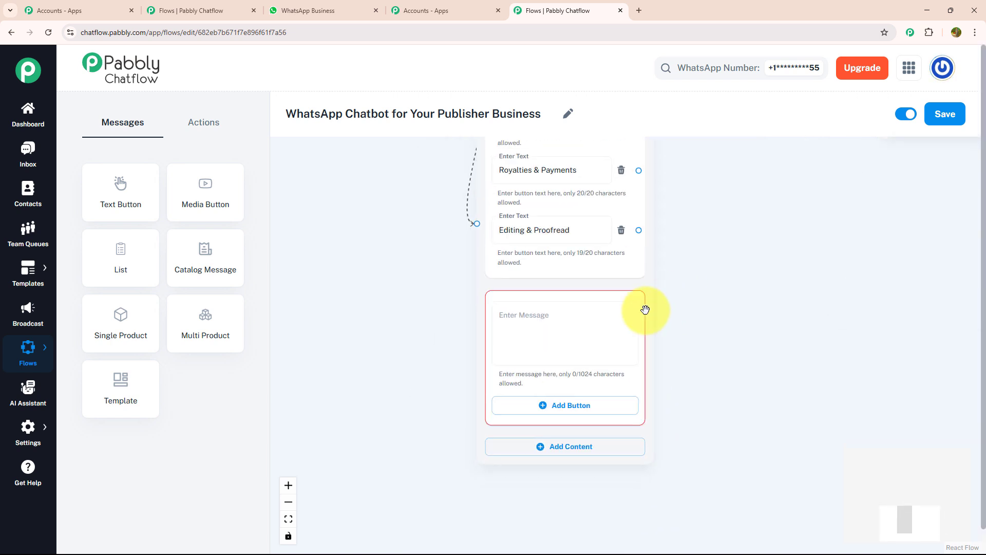
left_click(593, 331)
type("View More")
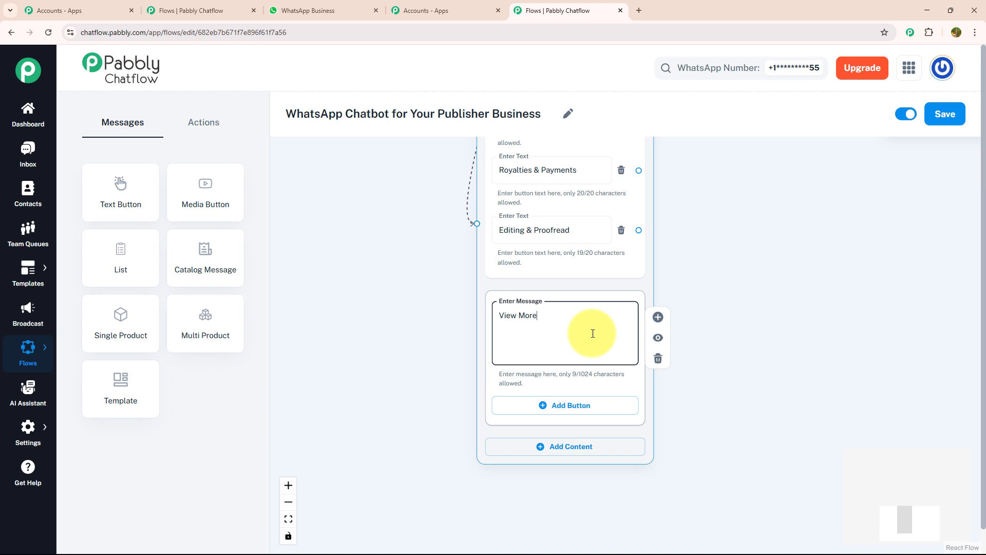
left_click(536, 407)
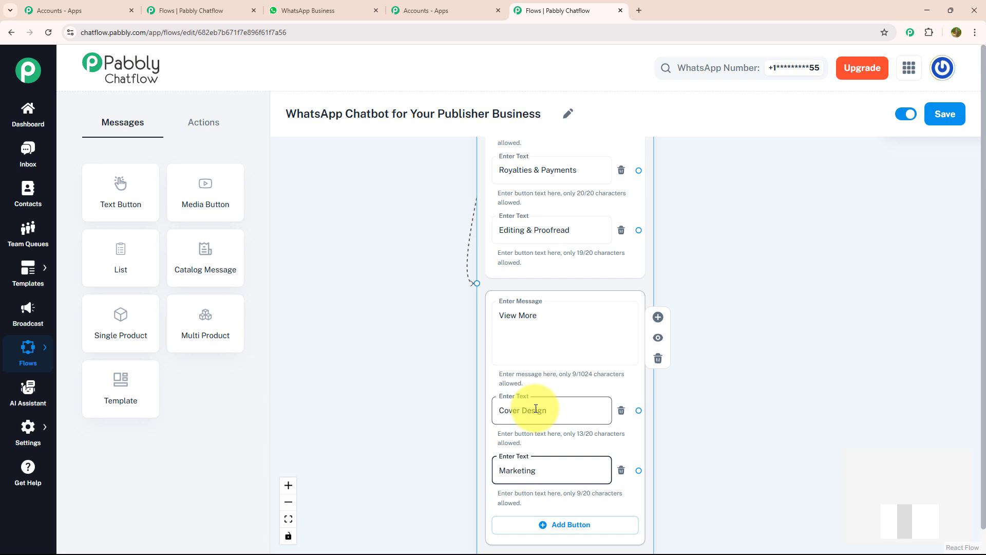
Connect a Text + Button message to Publishing Packages, containing the packages text and "Menu" and "Talk to Support 🧑‍💼" buttons
left_click_drag(696, 381, 701, 483)
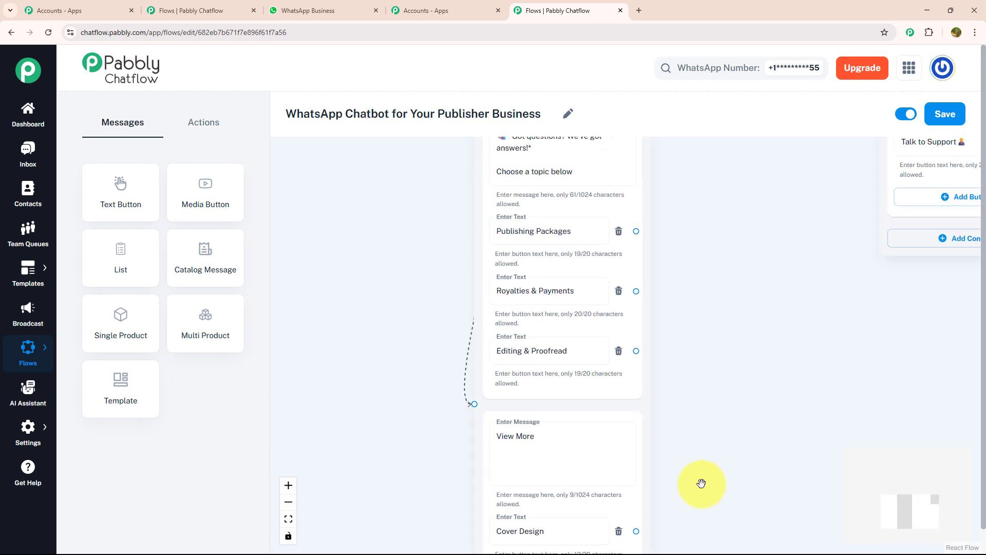
left_click_drag(723, 345, 713, 456)
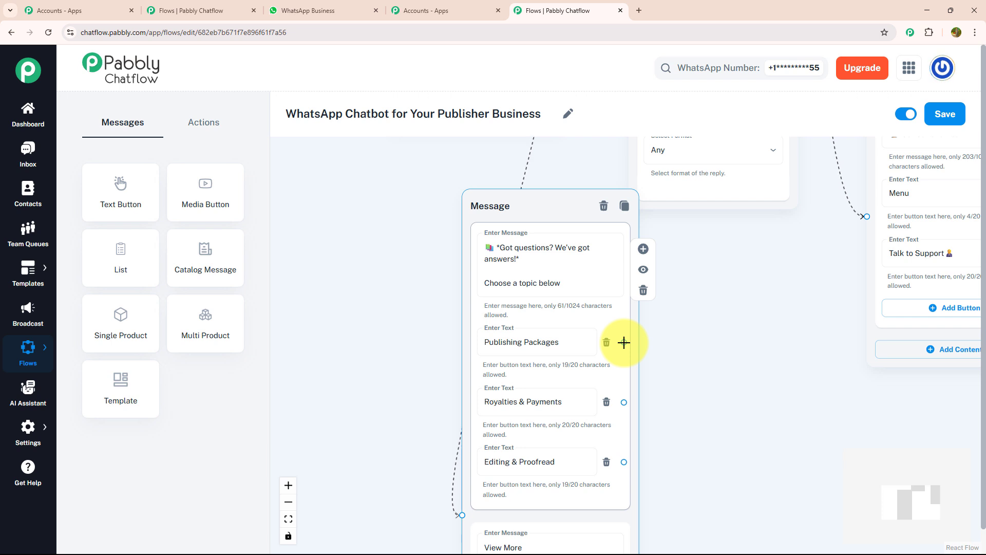
left_click_drag(627, 343, 745, 322)
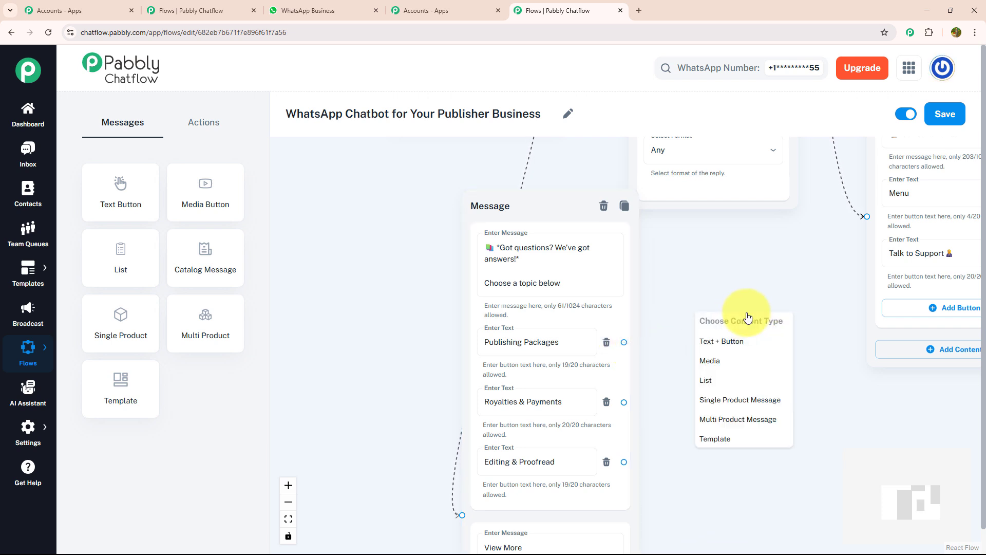
left_click(738, 340)
left_click(730, 374)
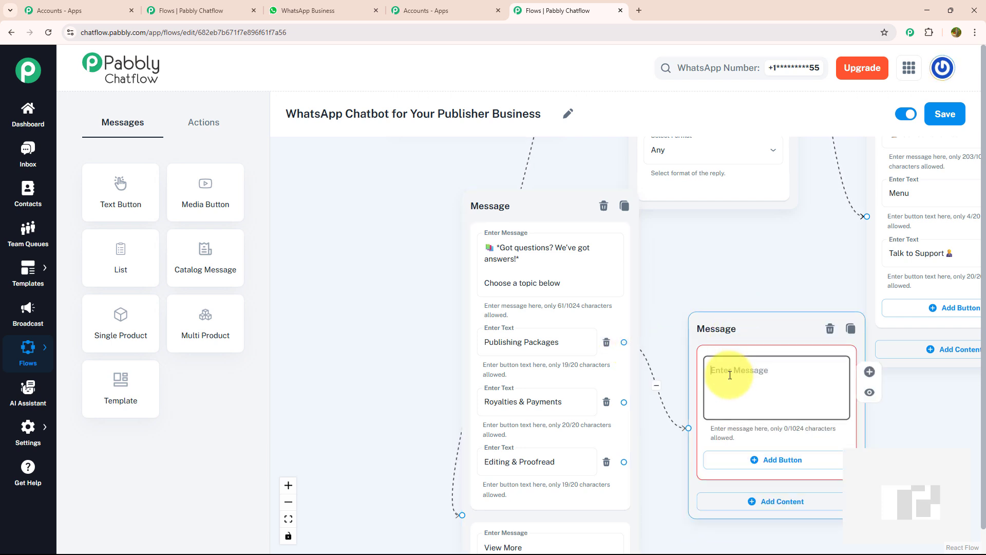
key("ctrl+v")
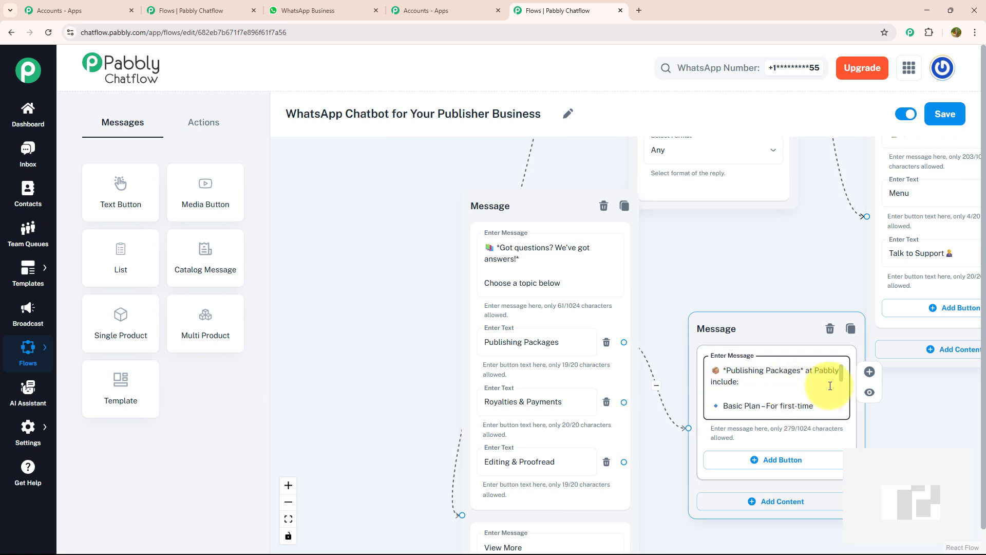
left_click_drag(843, 376, 854, 436)
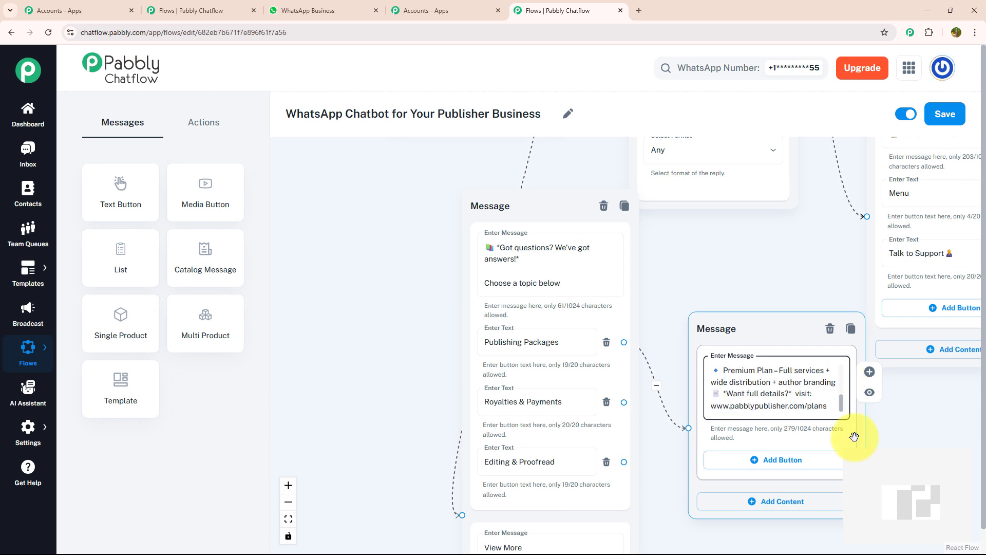
left_click(806, 457)
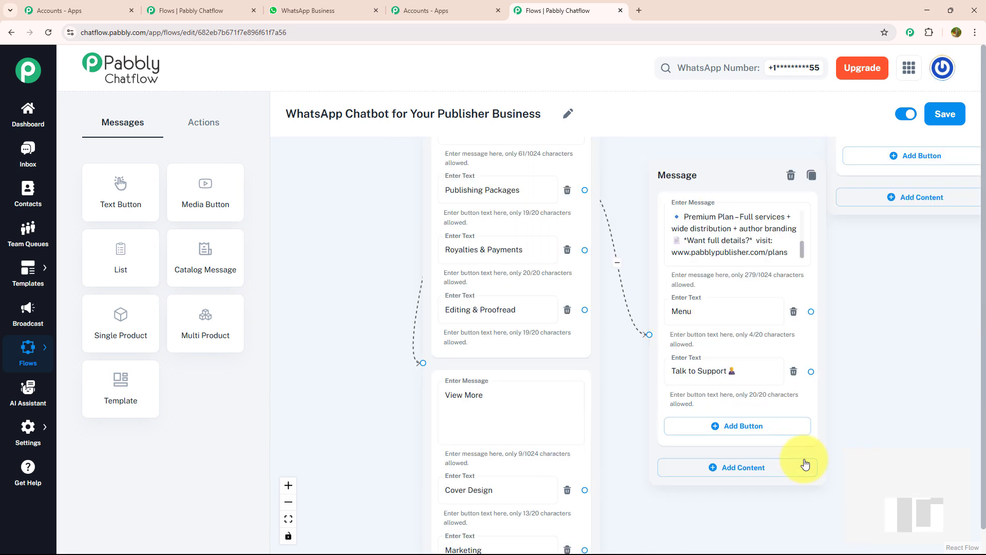
left_click(805, 464)
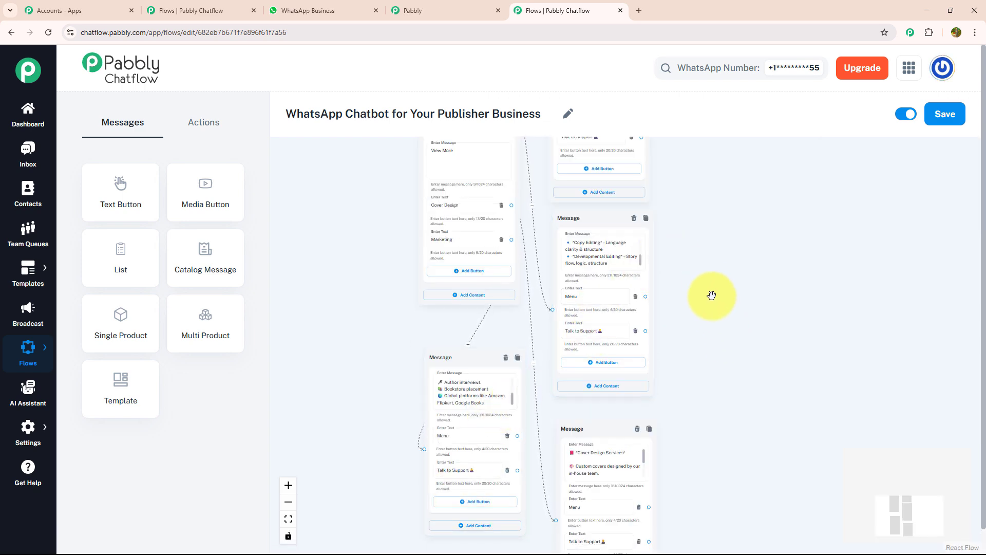
Connect a Text + Button message to the welcome message's "Talk to Support 🧑‍💼" button, containing the "Connecting you to a publishing advisor..." text
scroll(712, 295, "up", 3)
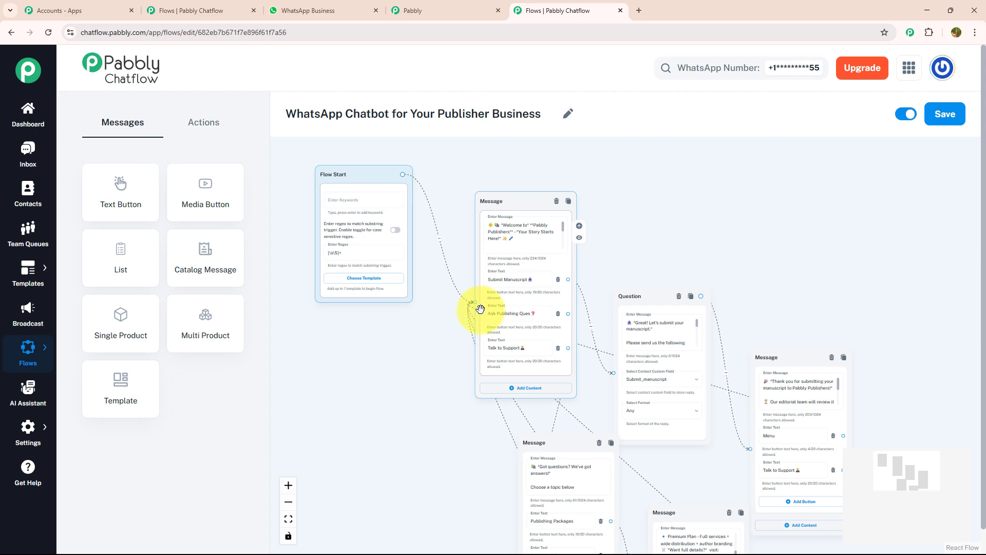
scroll(576, 294, "up", 3)
scroll(579, 291, "up", 1)
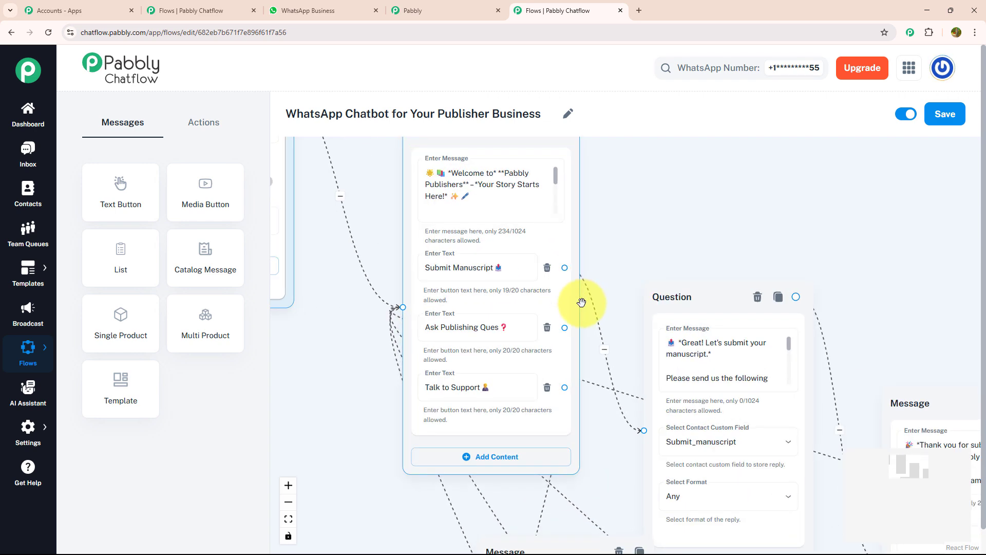
left_click_drag(565, 386, 876, 231)
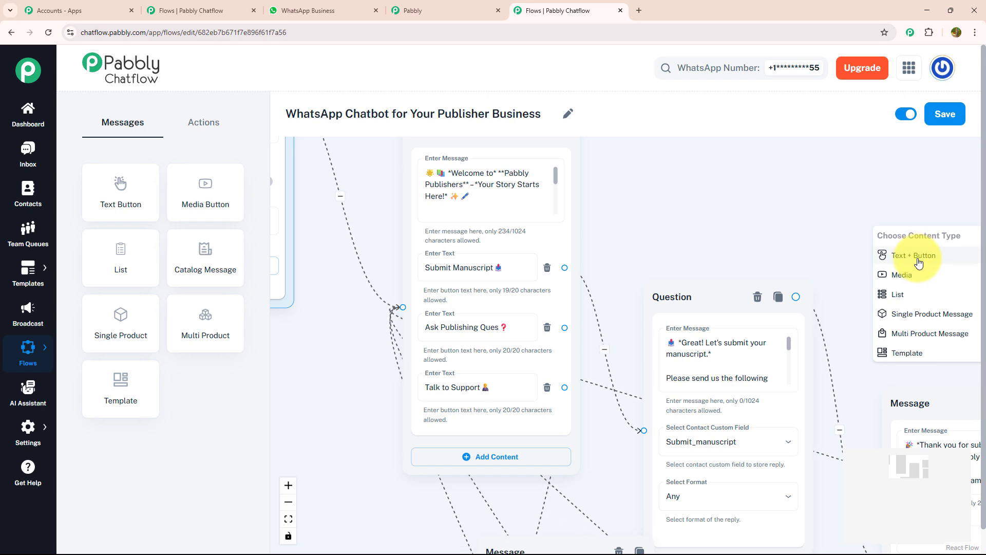
left_click(919, 263)
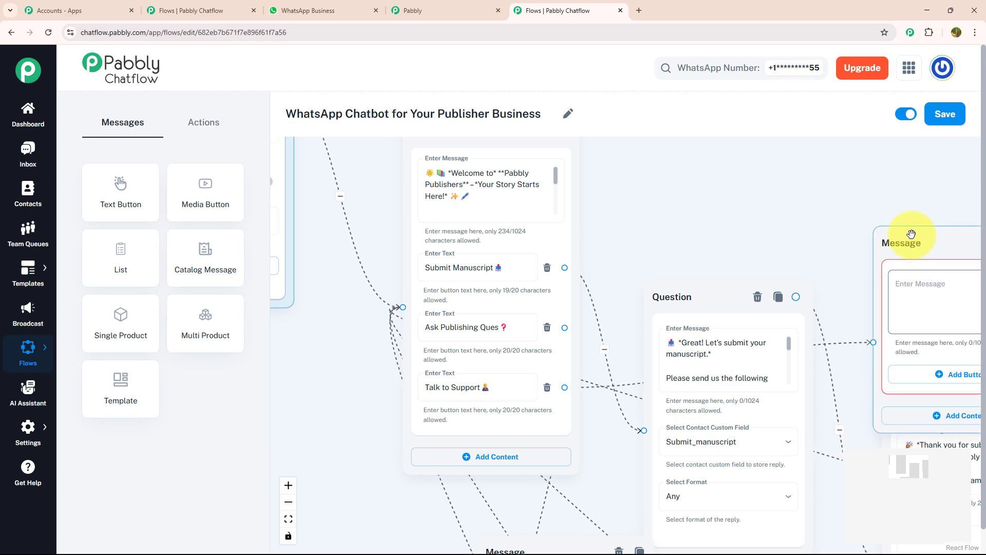
left_click(766, 247)
key("ctrl+v")
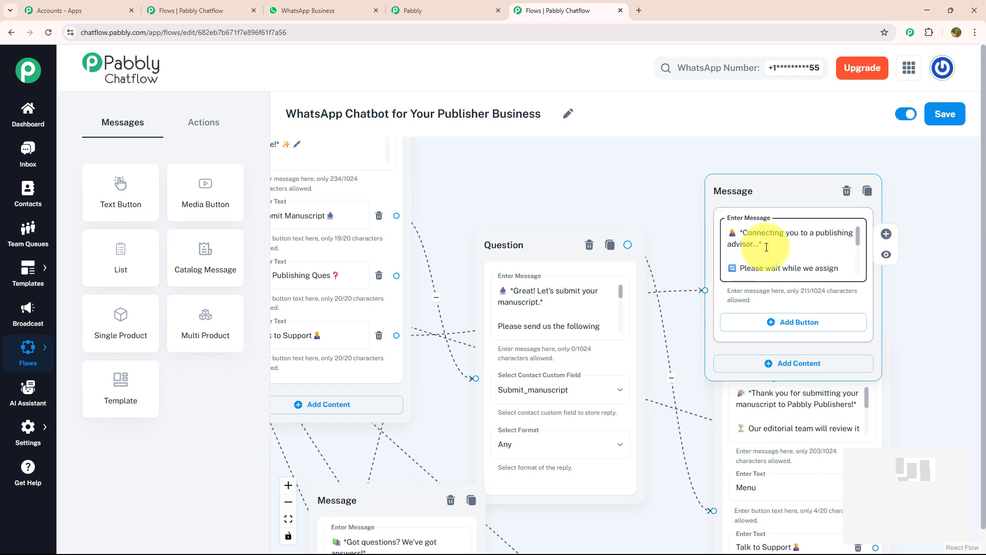
scroll(862, 257, "down", 2)
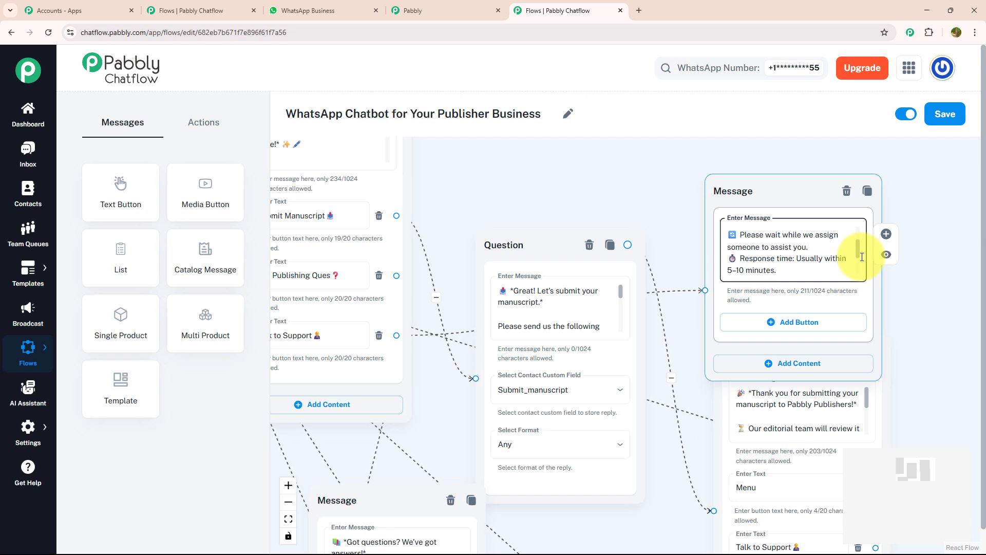
scroll(861, 257, "down", 2)
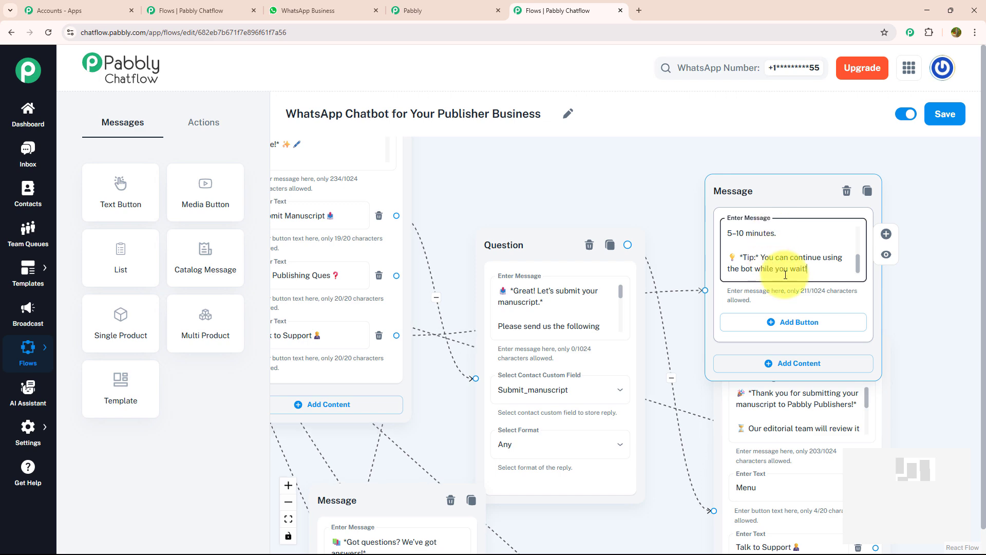
Link the thank-you message's "Talk to Support 🧑‍💼" button to the publishing advisor message, and save the flow
left_click_drag(919, 320, 898, 156)
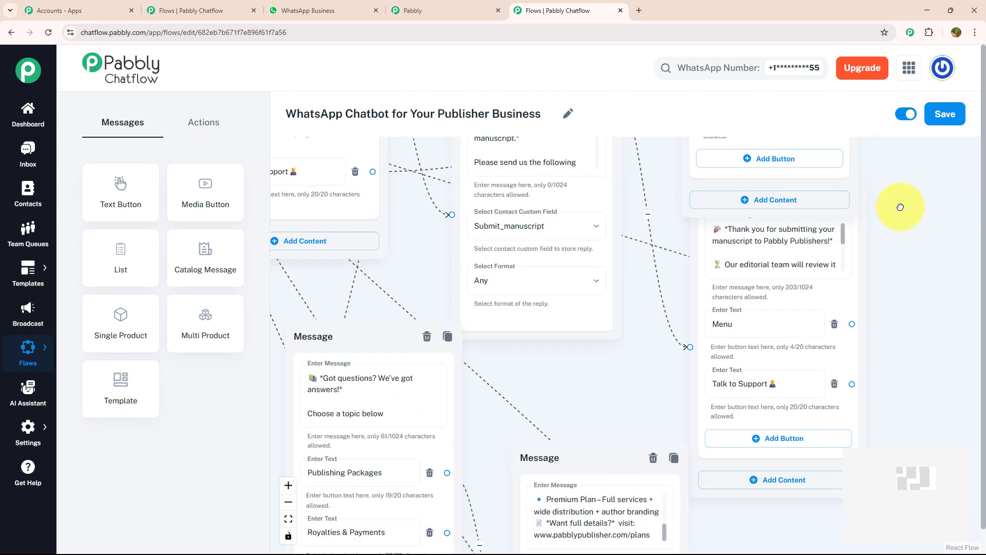
left_click_drag(907, 218, 894, 192)
left_click_drag(846, 357, 672, 283)
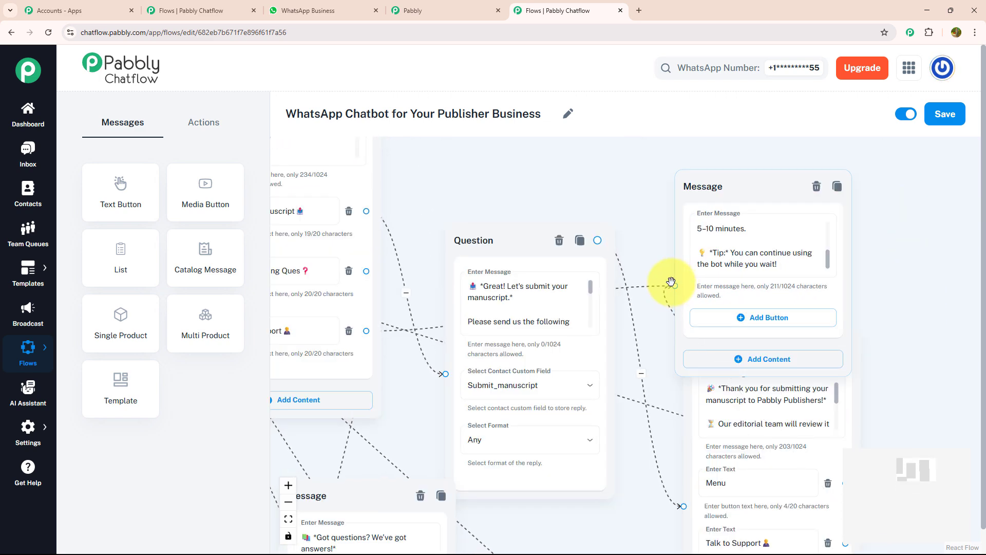
scroll(671, 279, "down", 2)
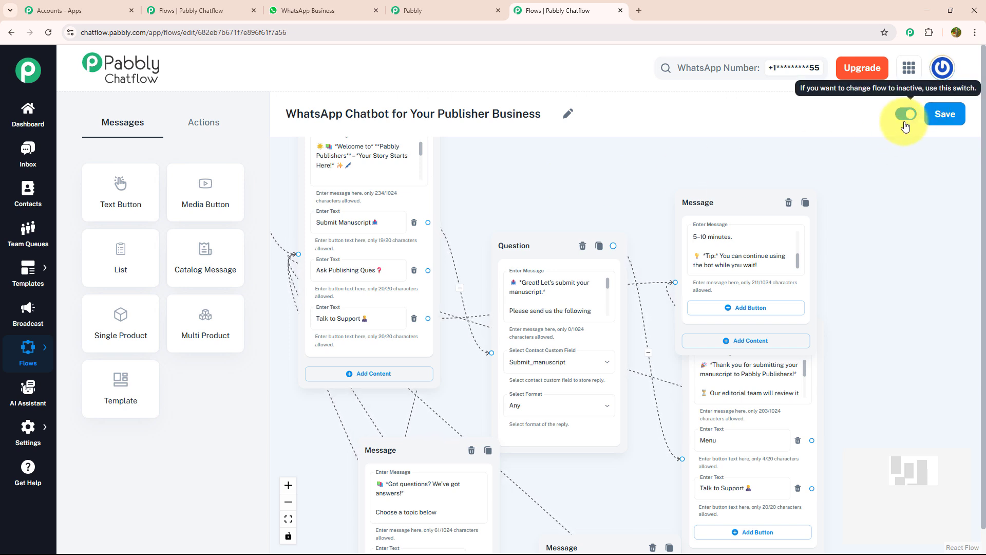
left_click(938, 115)
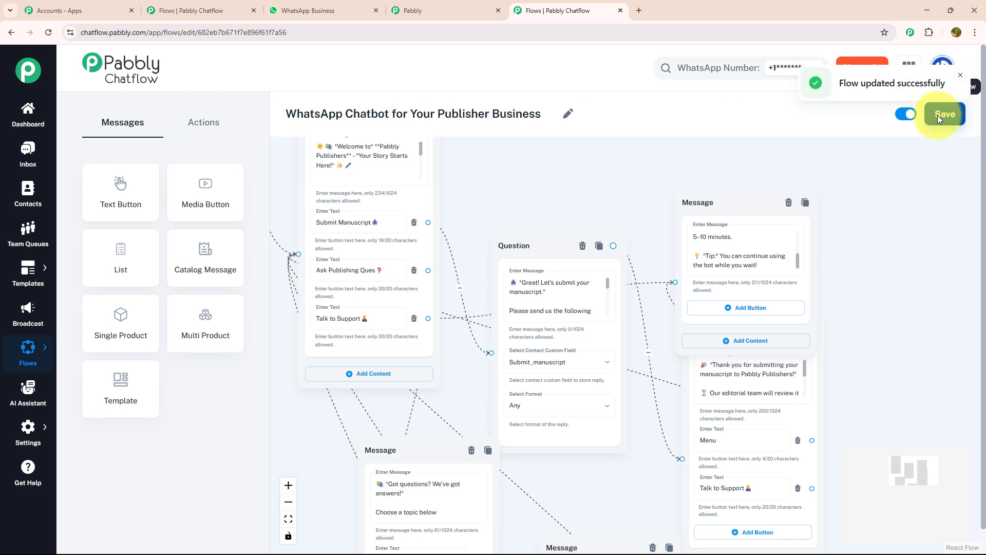